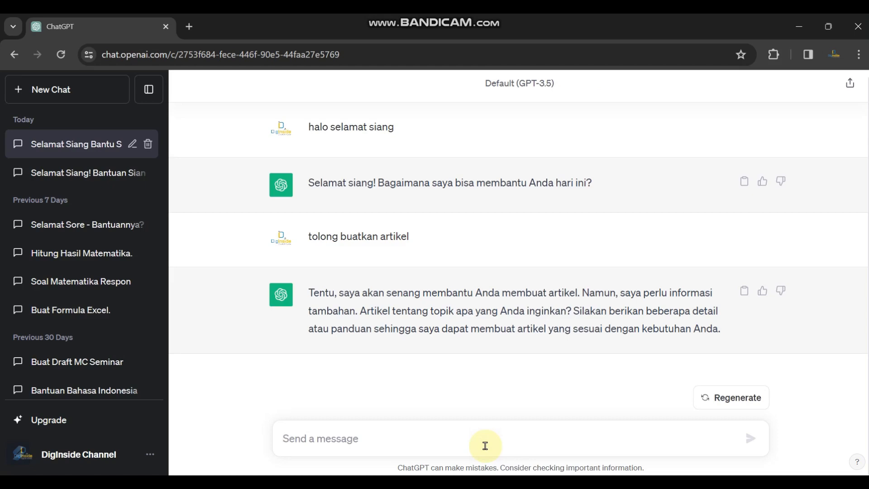
Begin the message with the role instruction "Bertindak seperti wartawan senior,"
text(Bertinda)
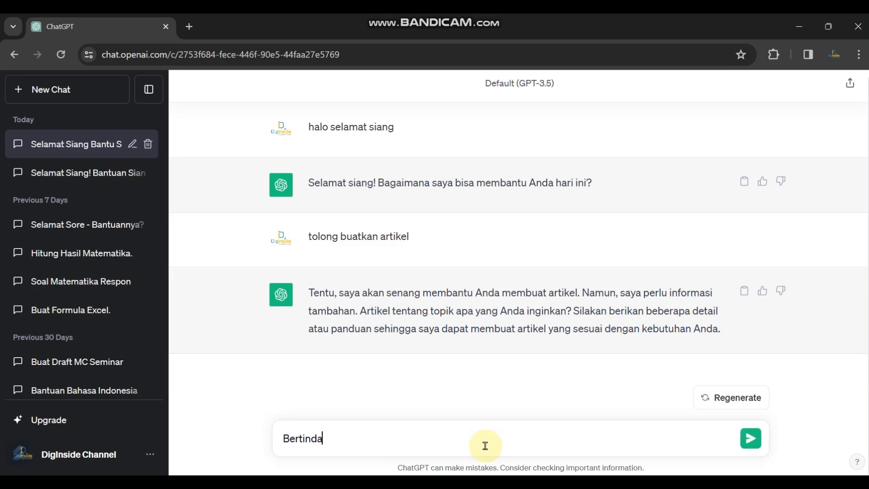
text(k seperti w)
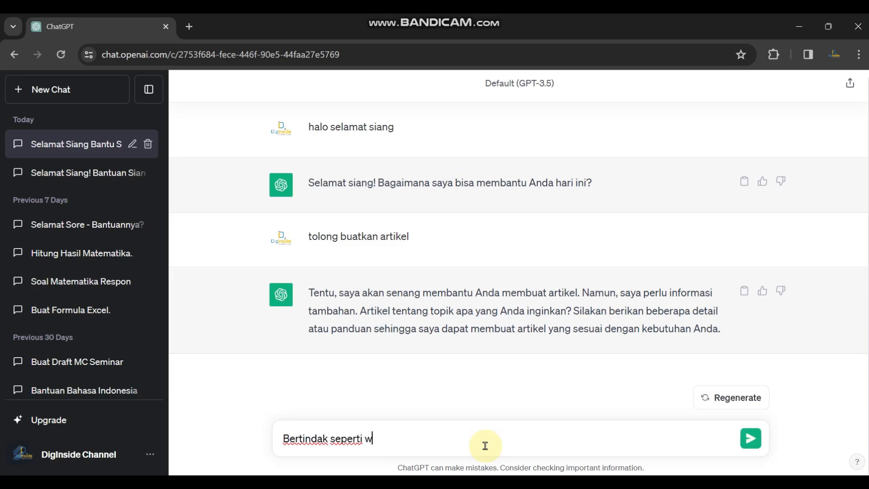
text(artawan seno)
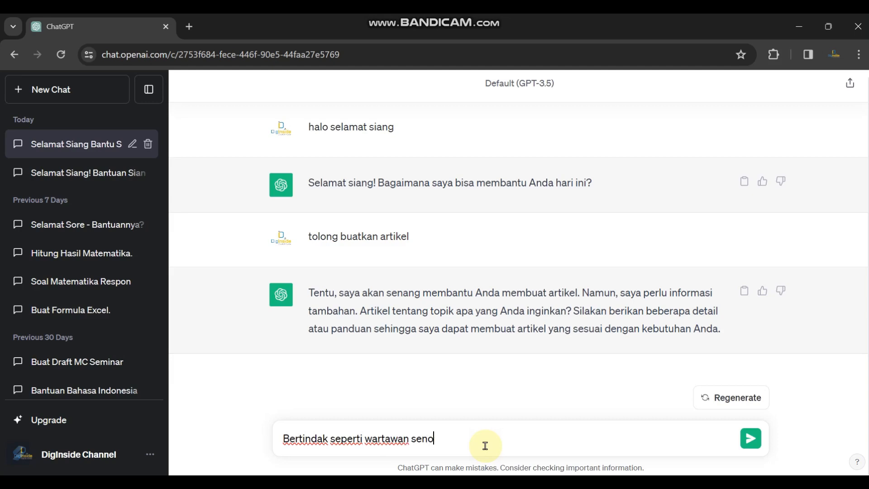
key(BackSpace)
text(ior,)
Add the request "Buatkan artikel tentang kegiatan melukis di atas tas jinjing di TK Al Irsyad Gintungreja" to the message
text(Buatkan artike)
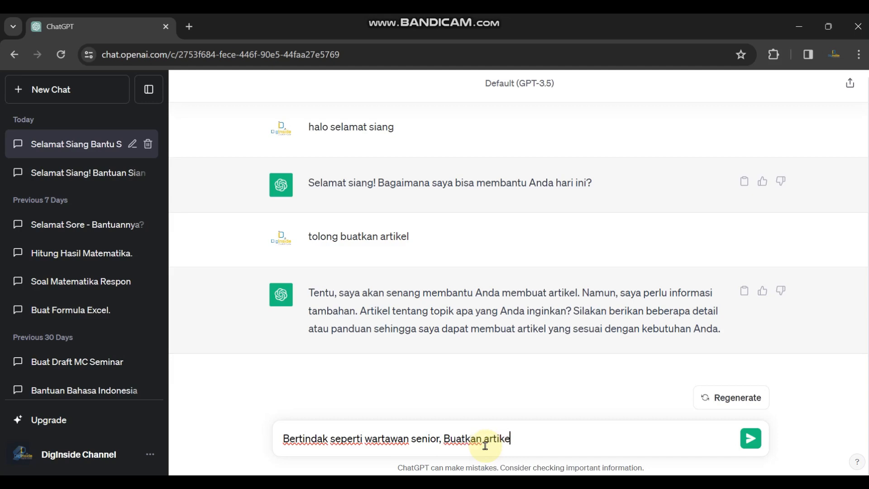
text(l tentang k)
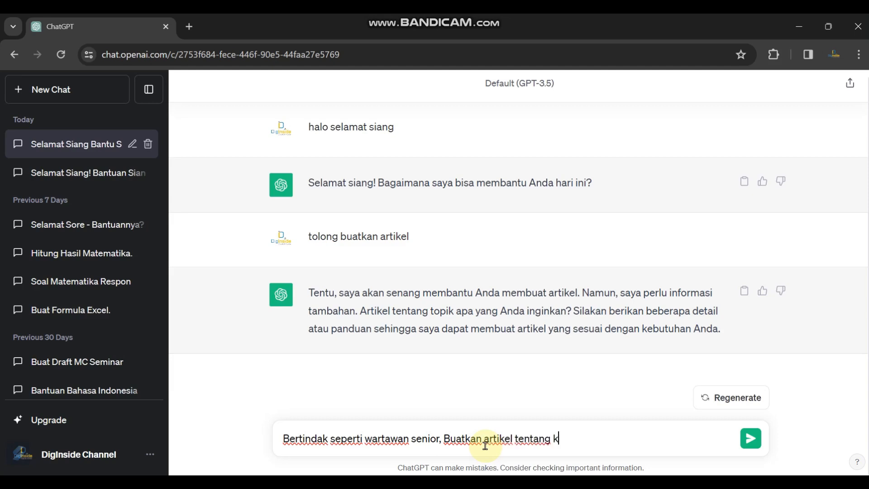
text(egiatan melukis )
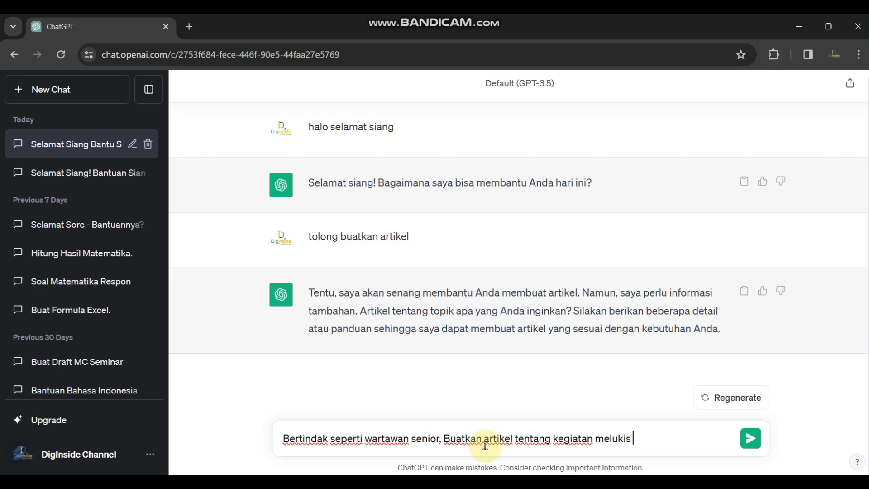
text(di atas tas)
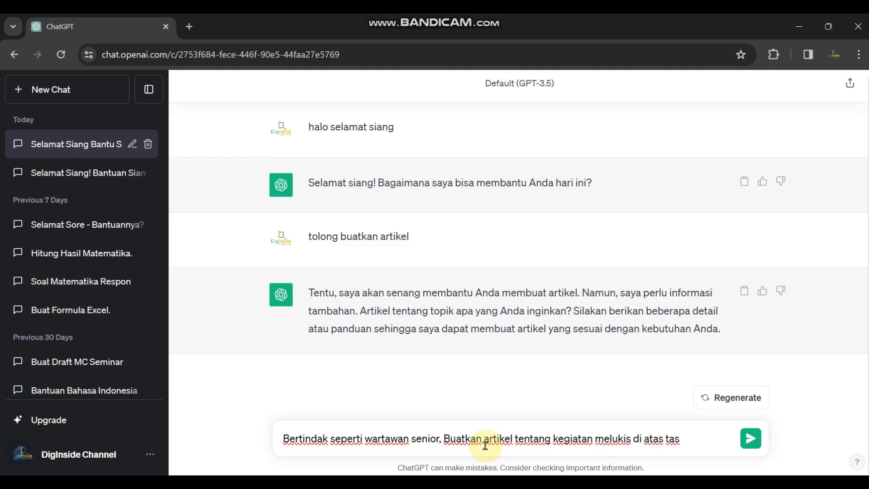
text( jinj)
text(ing di)
text( TK a)
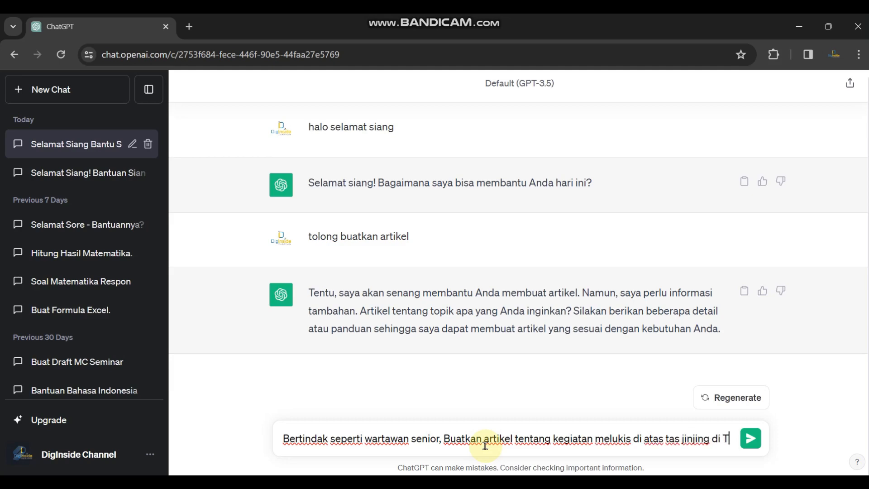
key(BackSpace)
text(Al Irsyad)
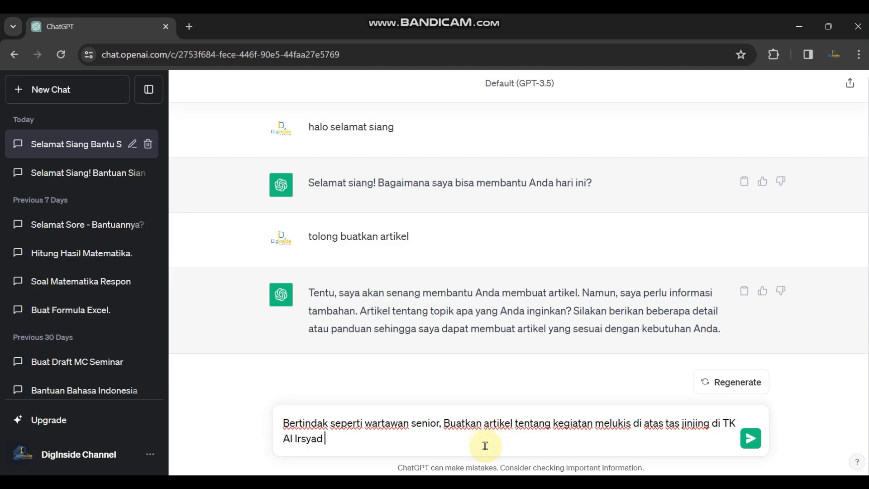
text( Gintungreja)
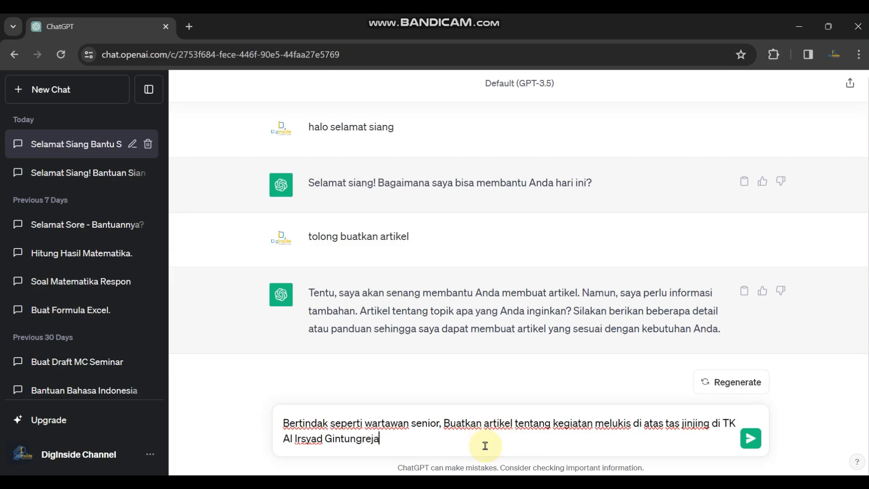
Complete the request sentence with the participant detail ", dengan peserta lebih dari 200 orang."
text(, dengan peserta le)
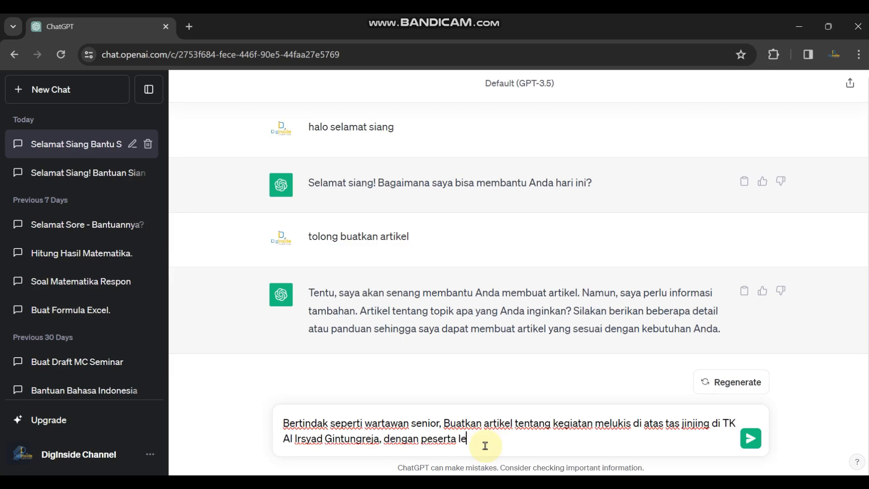
text(bih dari 200 orang)
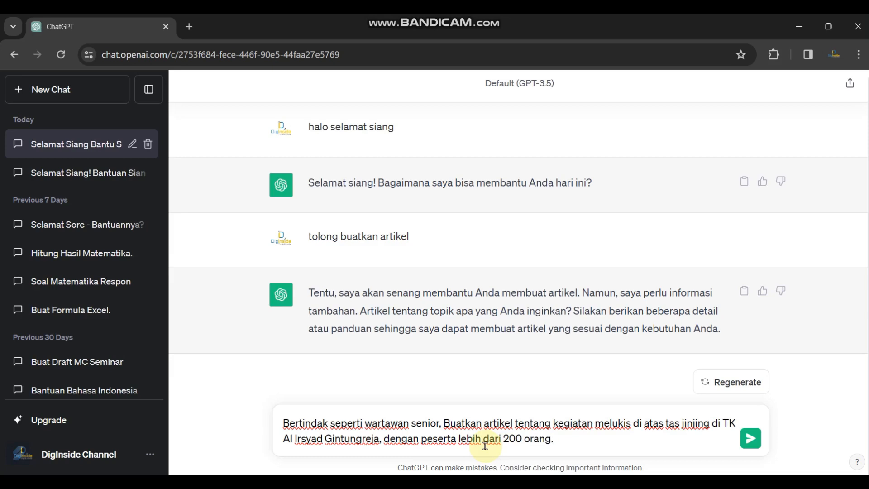
text(.)
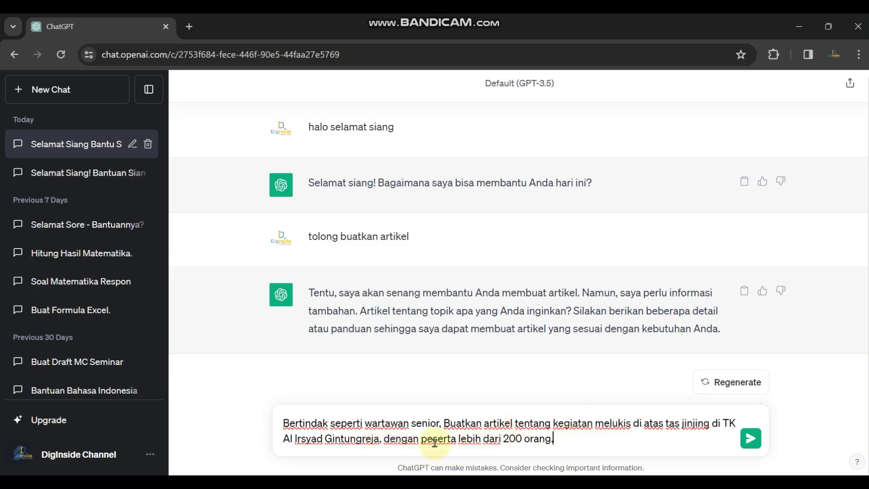
Insert the event date "pada tanggal 5 Nopember 2023" directly after "Gintungreja" in the message
click(378, 442)
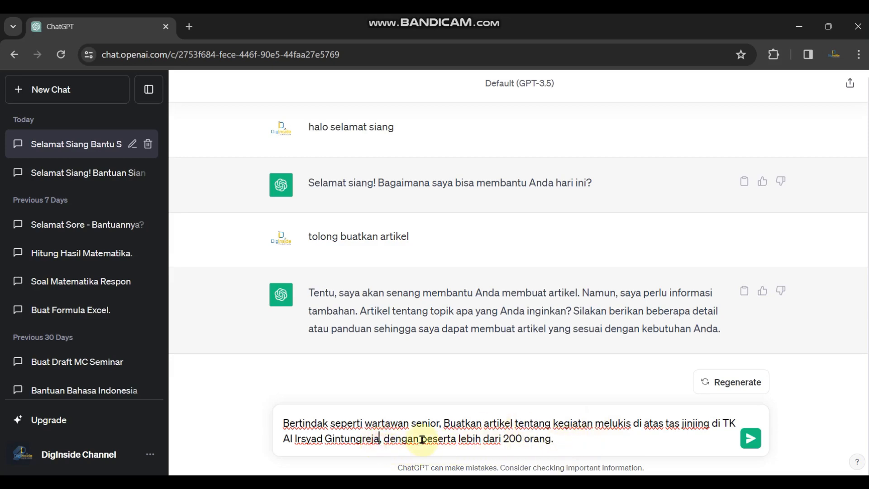
key(BackSpace)
text(a pada tangg)
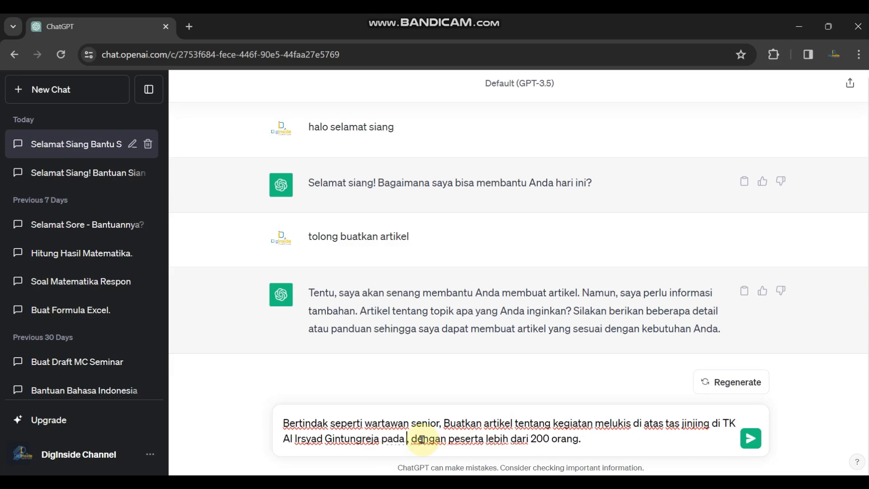
text(al)
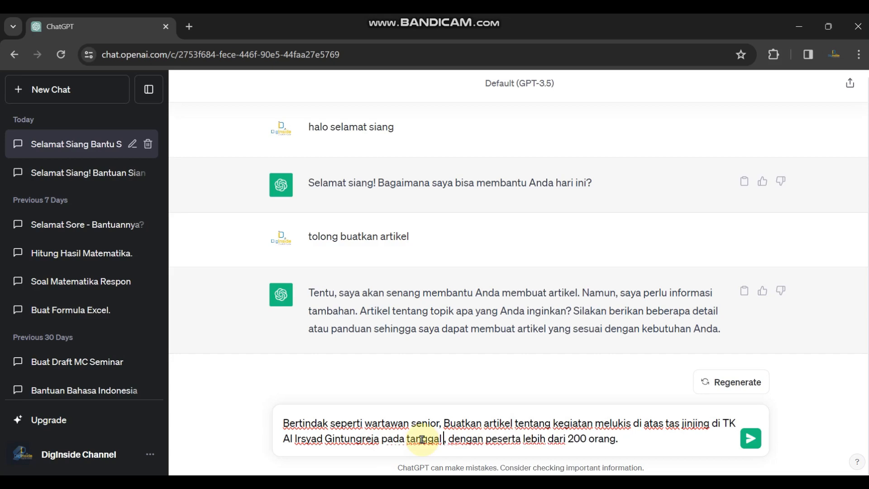
text( 5 No)
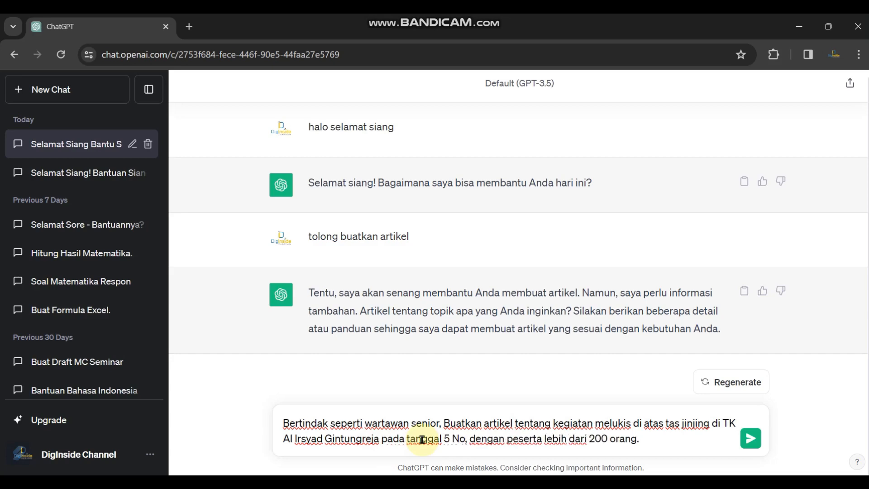
text(pember 202)
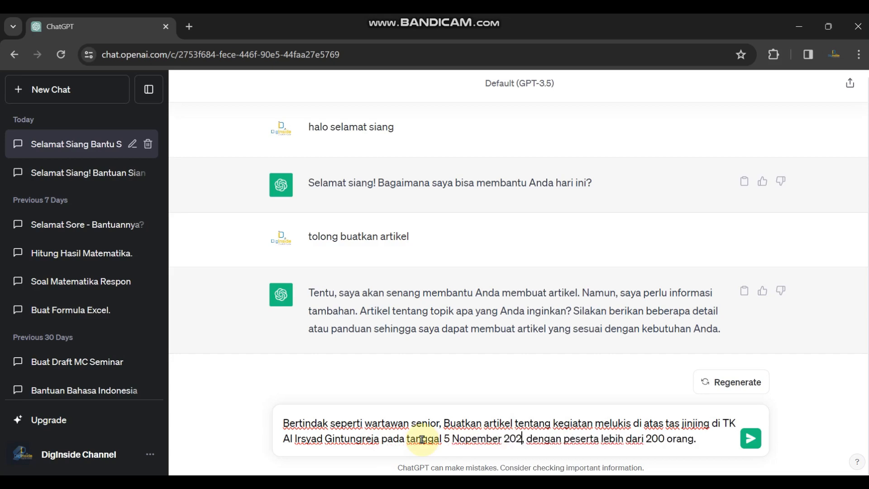
text(3)
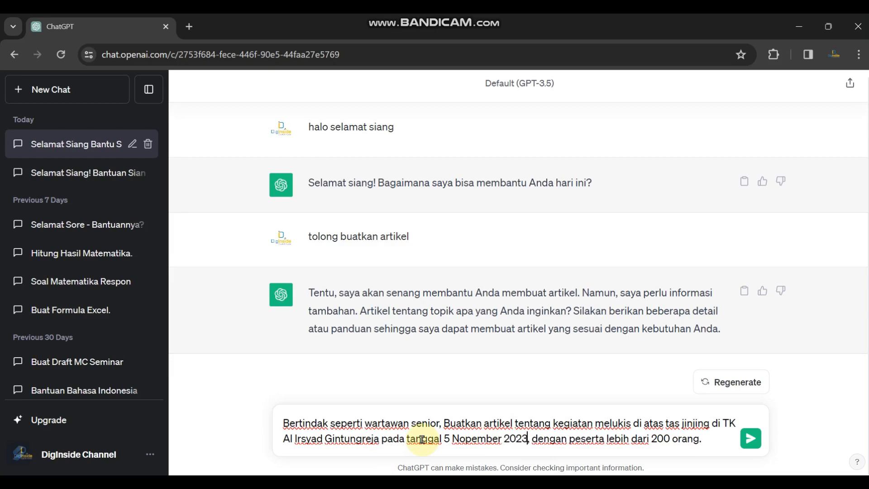
Insert the venue "di Aula kecamatan Gandrungmangu" after the date, before the comma
text( di)
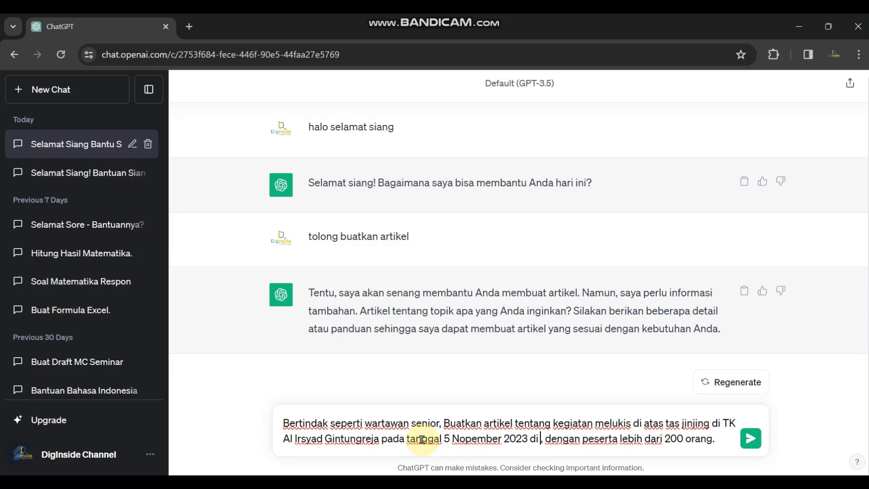
text( Aula kecama)
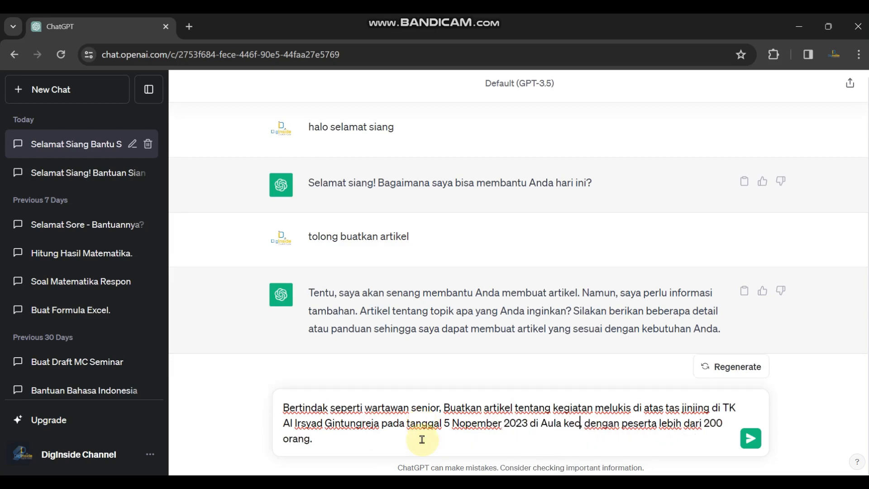
text(tan Gandrung)
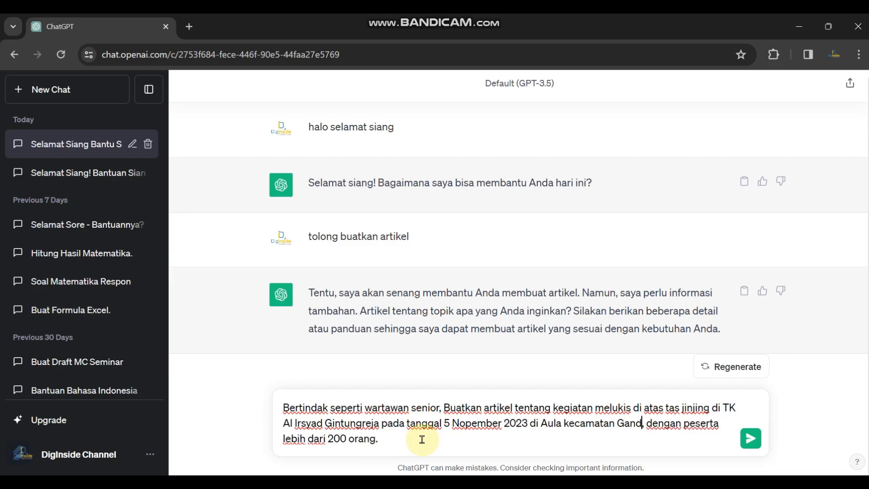
text(mangu)
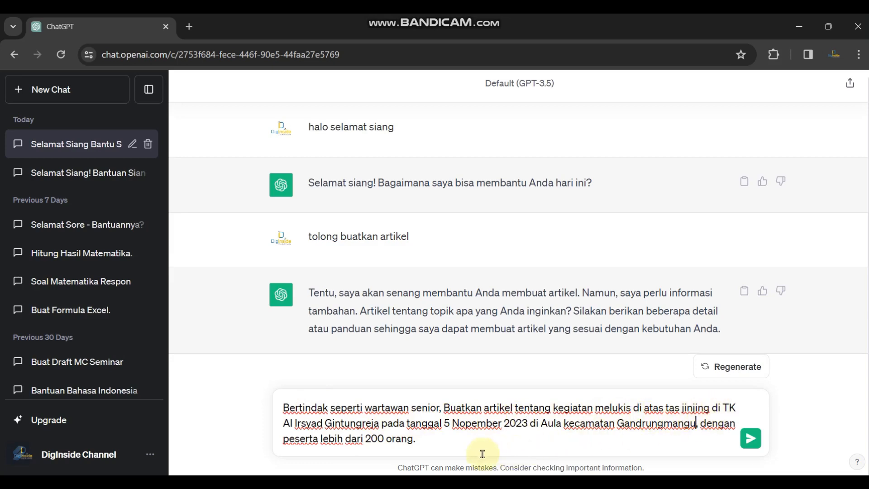
Append the length requirement "Buatlah sebanyak 5 paragraf," at the end of the message
click(437, 439)
text(Buatlah sebanyak 5)
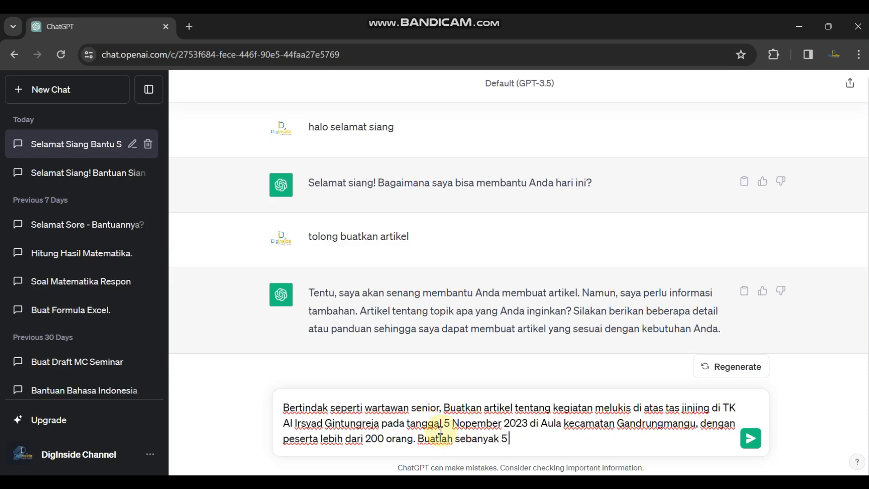
text( paragraf,)
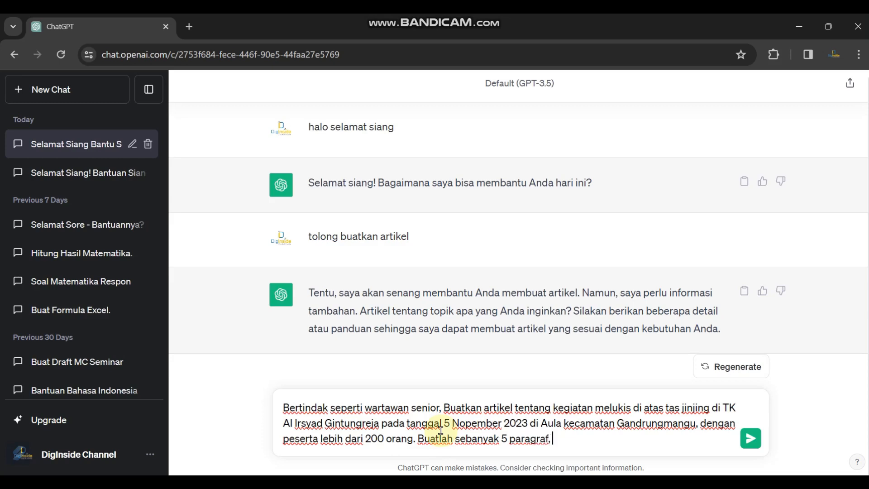
Finish the message with the style requirement "buatlah dalam bahasa yang mudah difahami oleh target pembaca para orang tua siswa."
text( buatlah dalam)
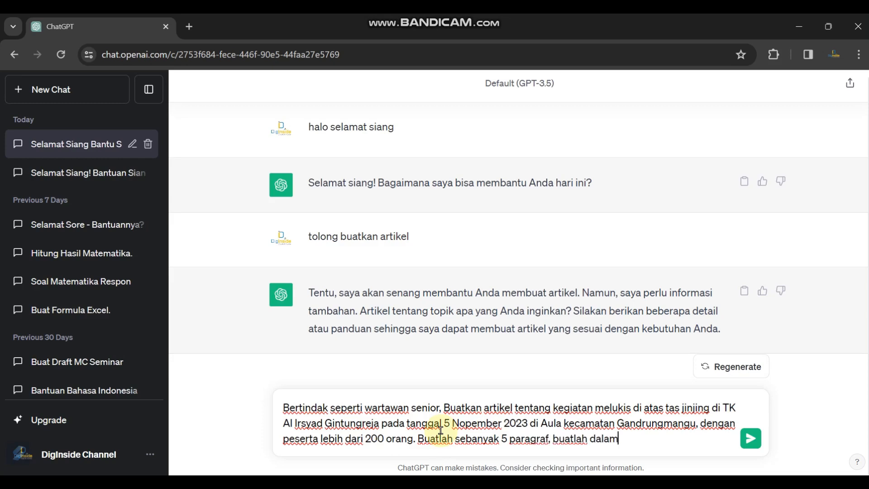
text( bahasa yang mu)
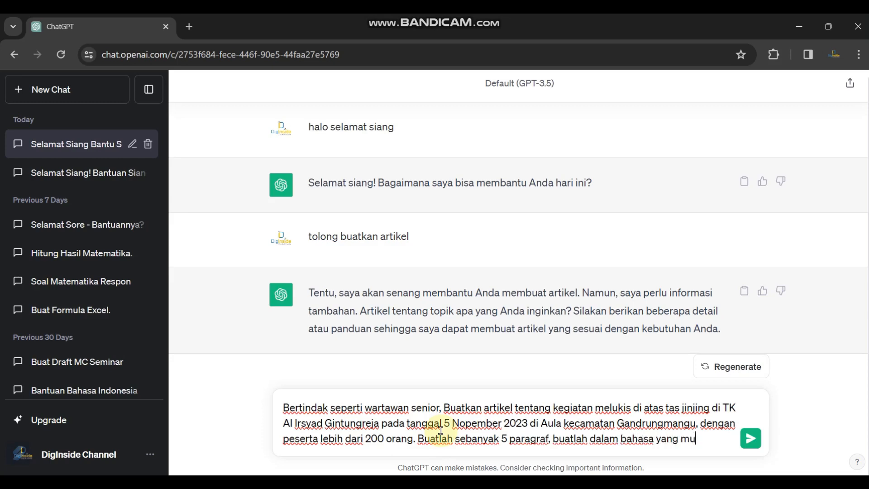
text(dah difaham)
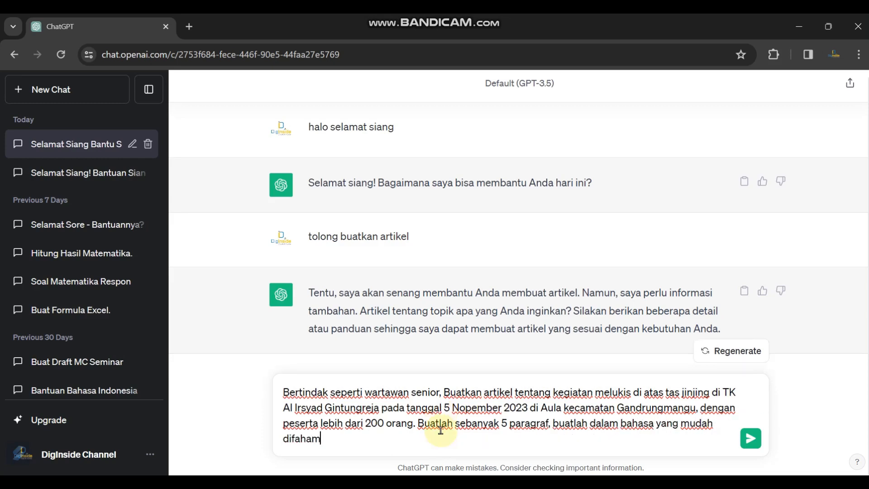
text(i oleh targe)
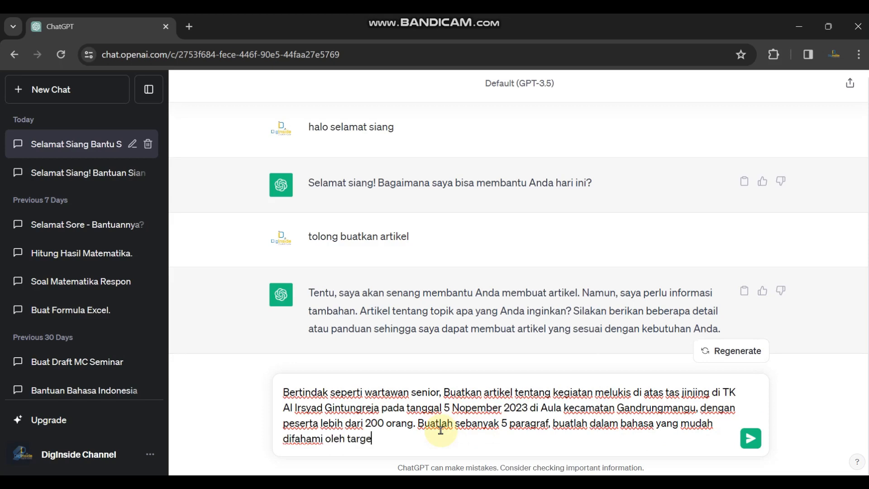
text(t pembaca para o)
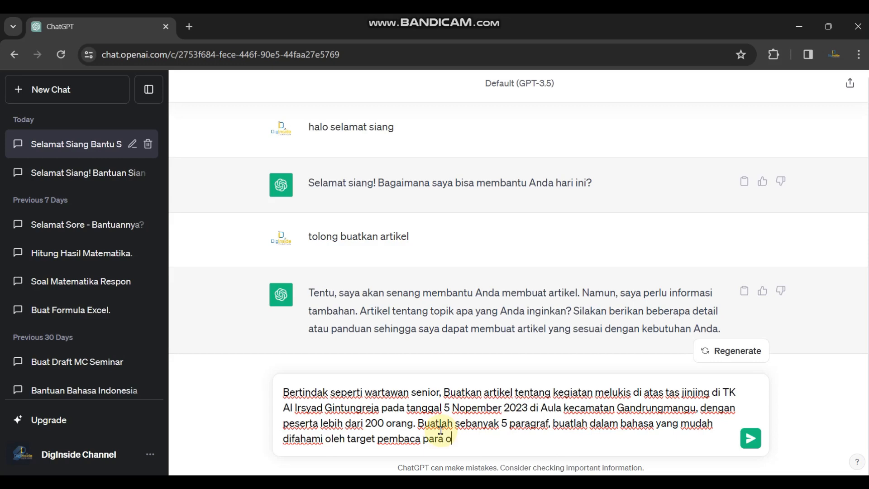
text(sisww)
key(BackSpace)
text(a.)
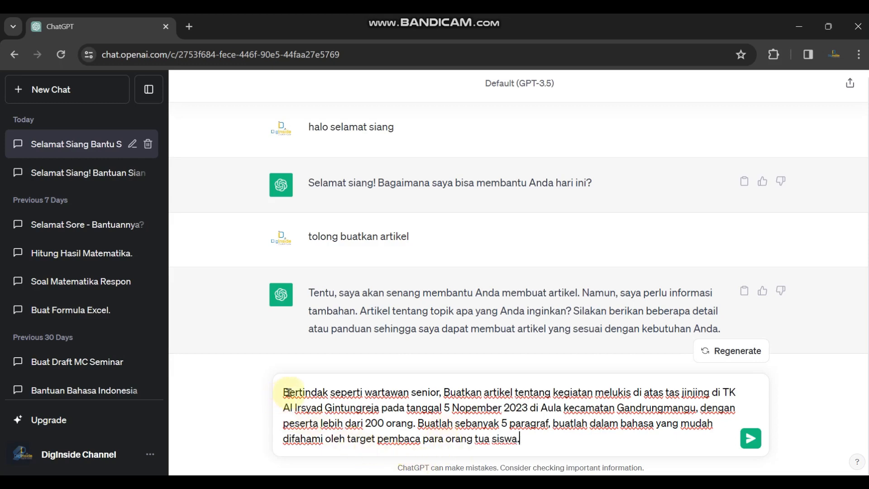
drag(284, 392, 419, 426)
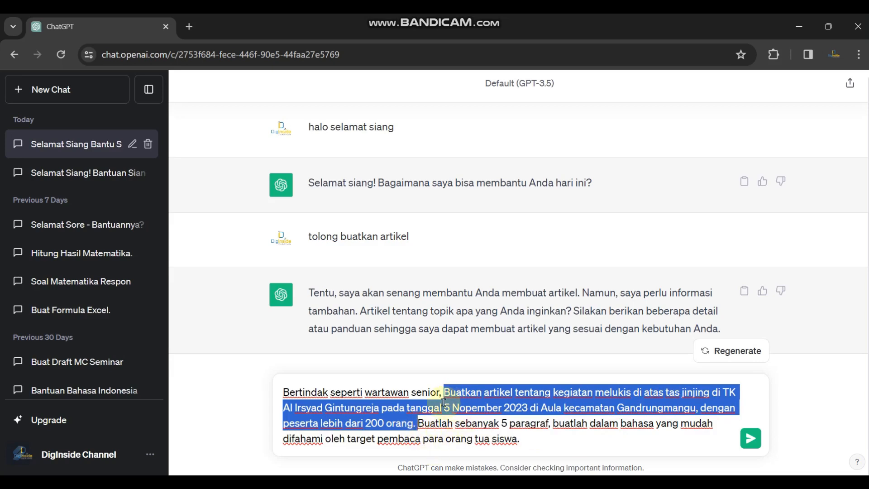
click(417, 422)
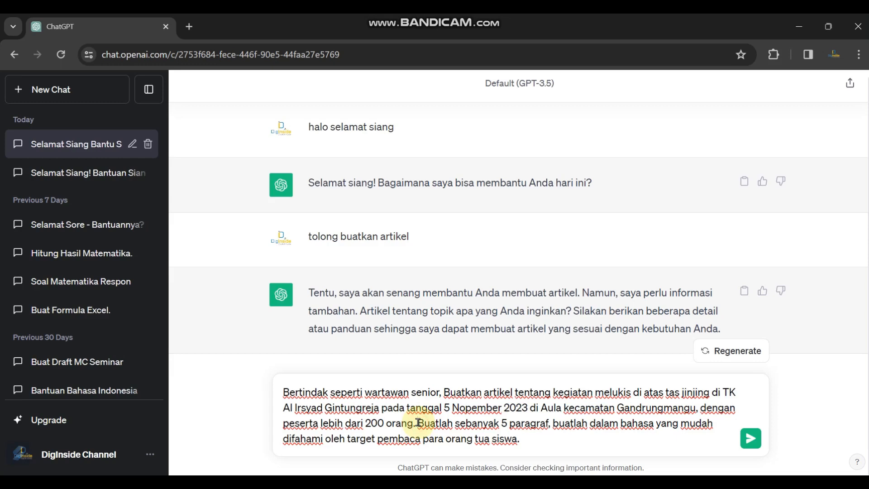
drag(417, 423, 533, 442)
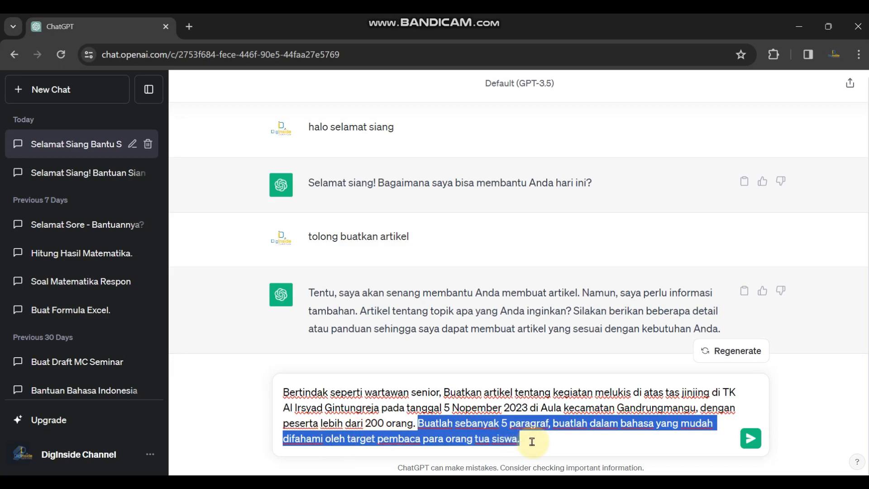
click(550, 411)
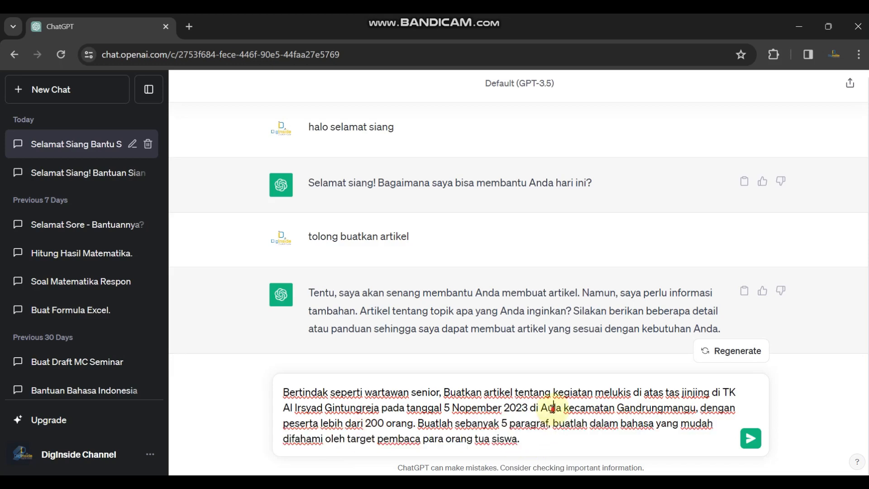
Send the finished prompt and read through the generated five-paragraph article from its title to the closing paragraph
click(750, 439)
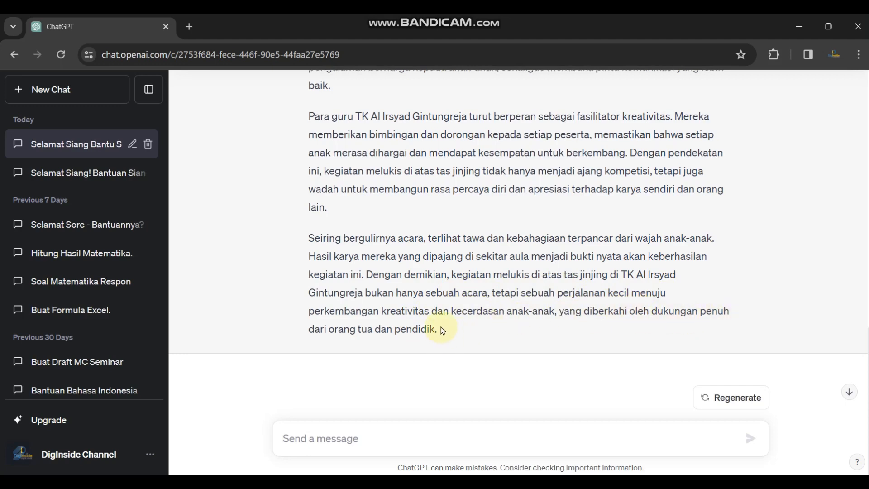
scroll(505, 322, up, 2)
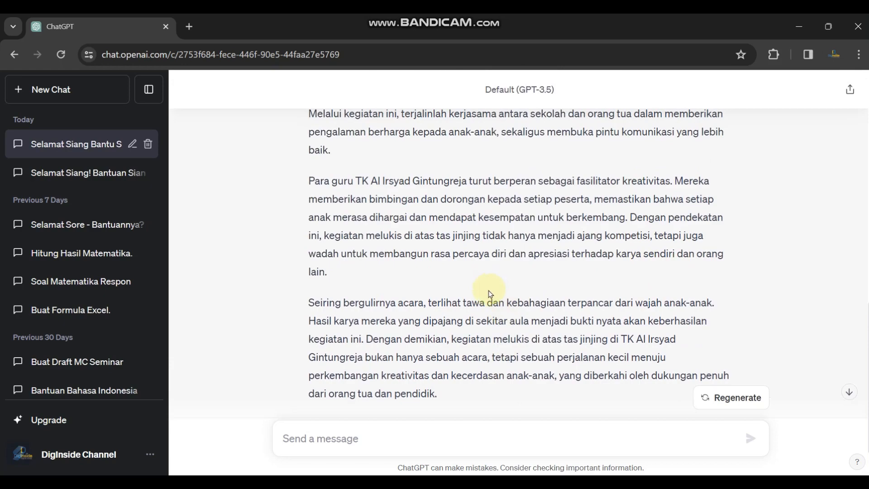
scroll(488, 289, up, 10)
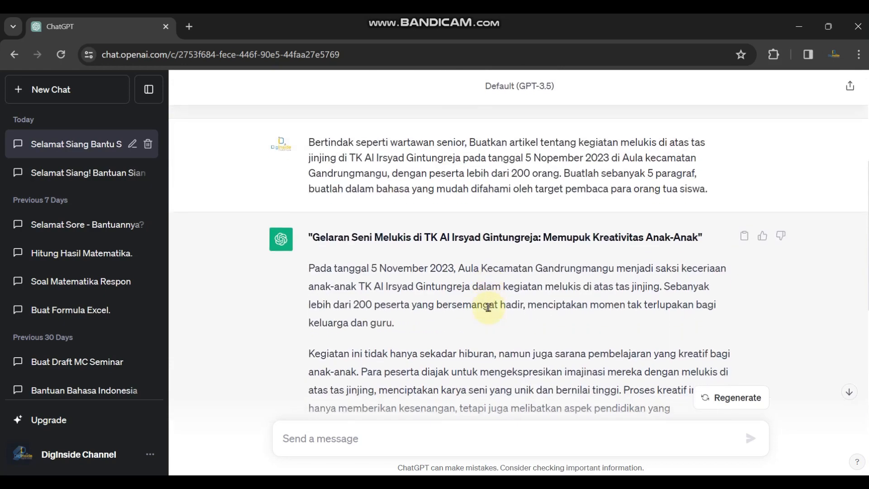
scroll(488, 308, down, 12)
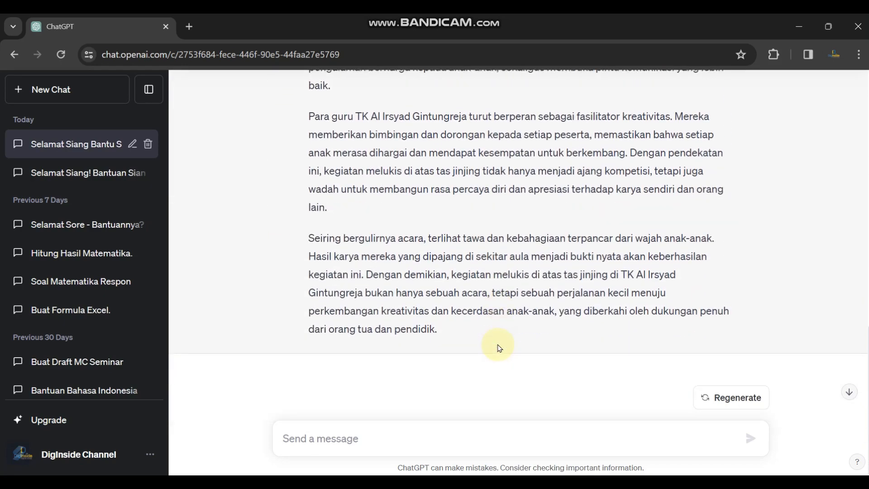
scroll(497, 345, up, 12)
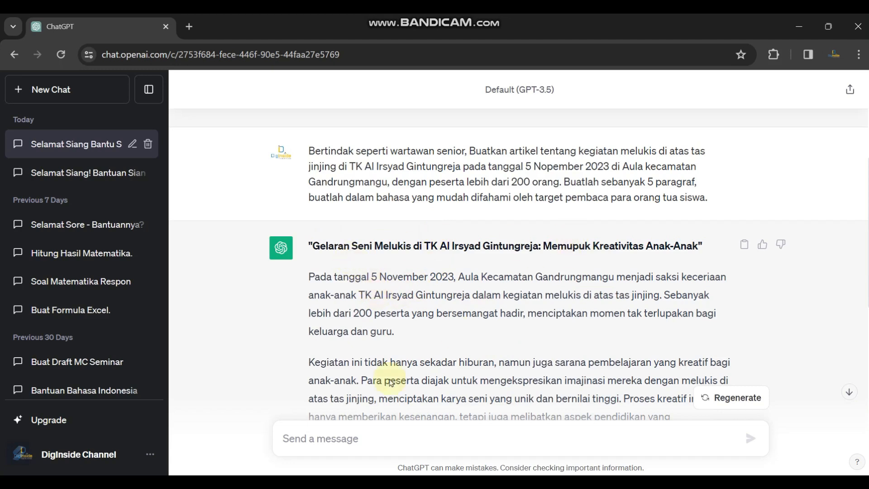
Ask for more titles with the message "Buatkan 10 alternatif judul untuk artikel diatas" and look over the reply
click(331, 440)
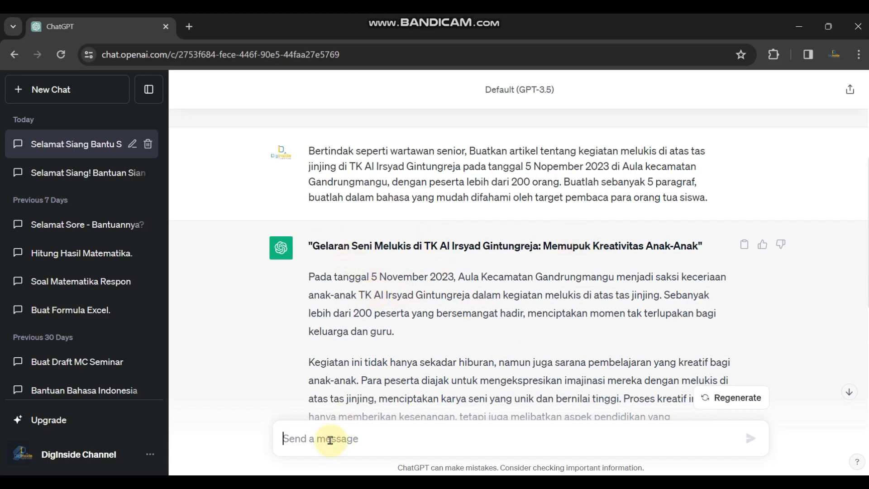
text(Buatkan 10 a)
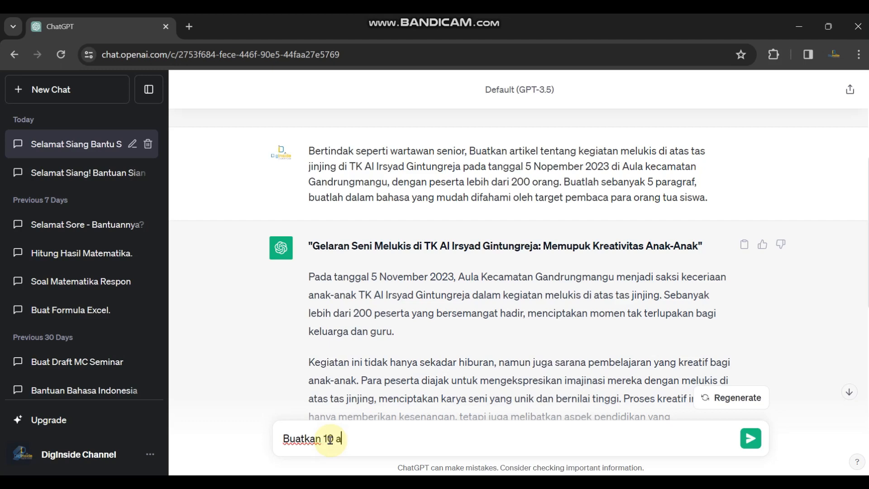
text(lternatif )
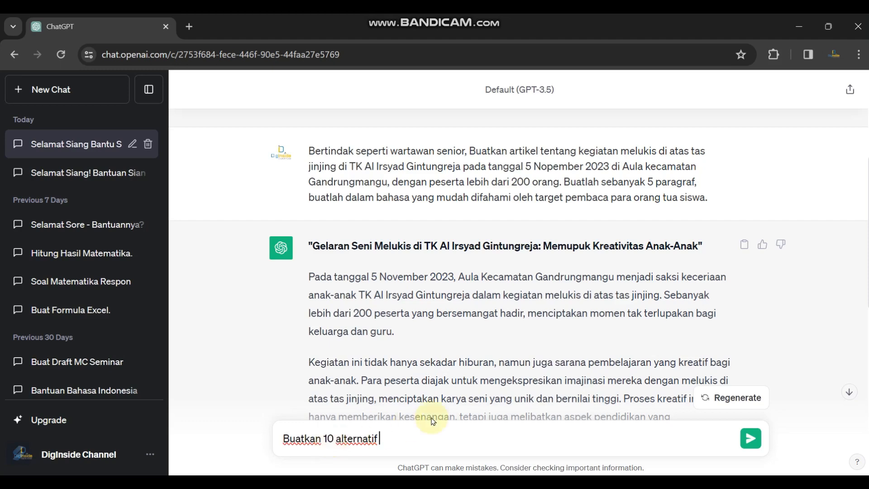
text(judul)
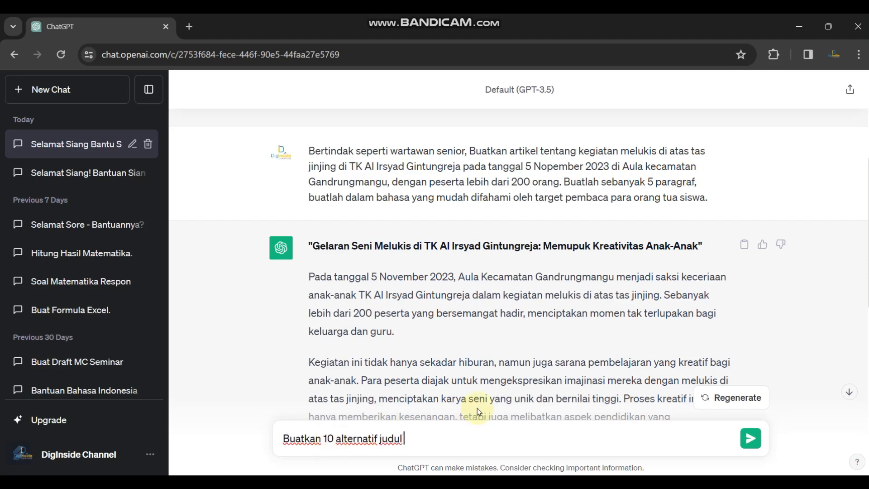
text( untuk artikel diatas)
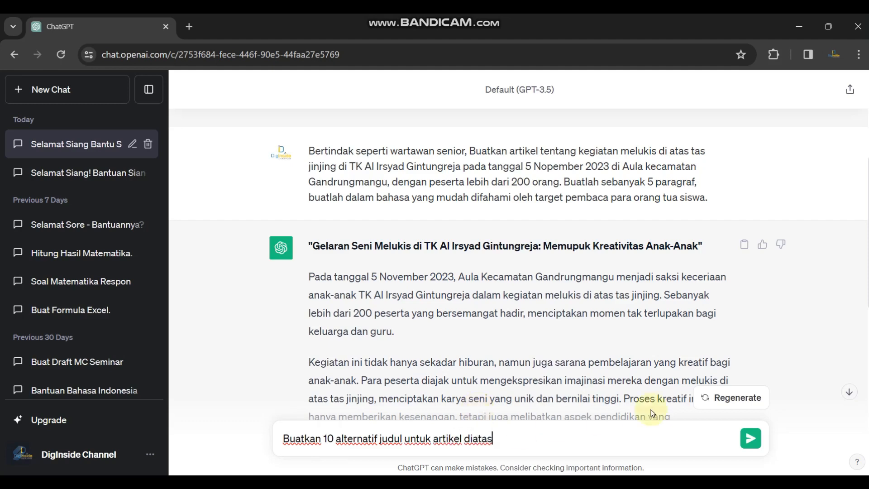
click(751, 442)
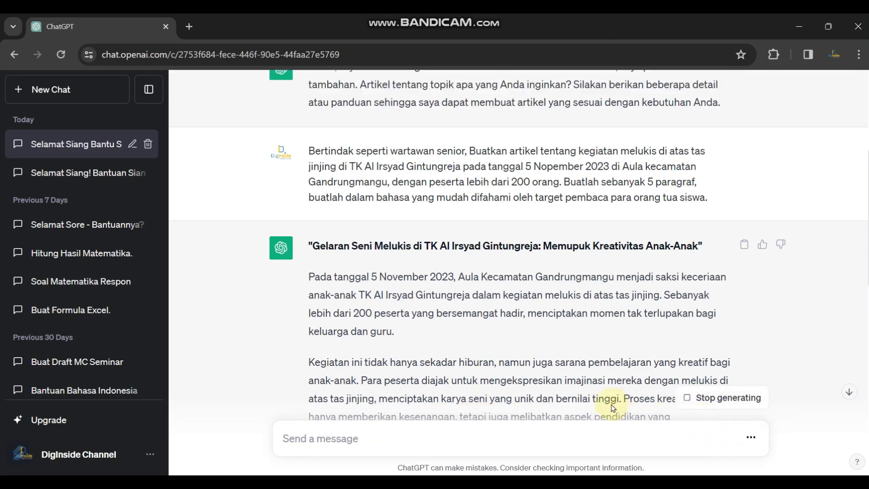
scroll(685, 338, down, 15)
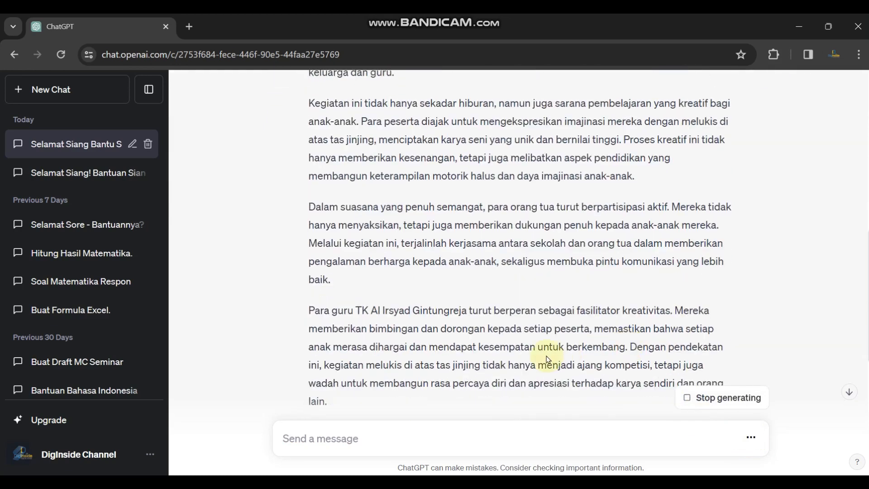
scroll(527, 340, down, 3)
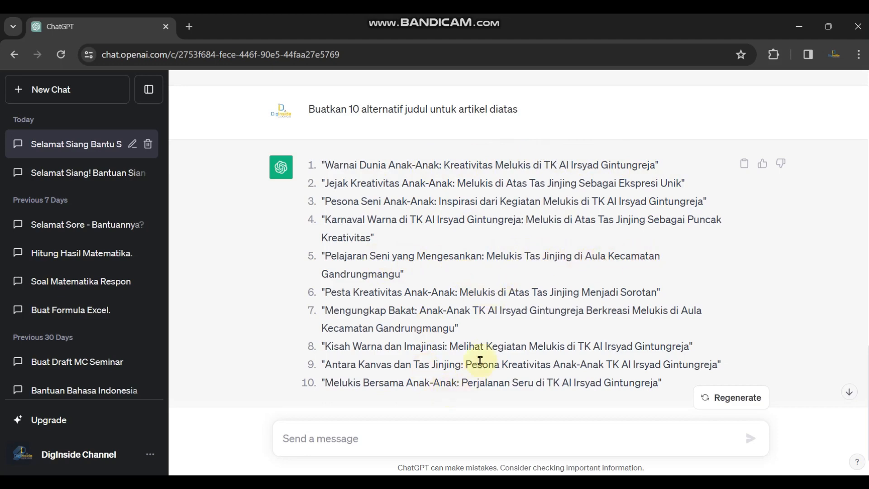
scroll(482, 355, up, 1)
scroll(483, 351, up, 3)
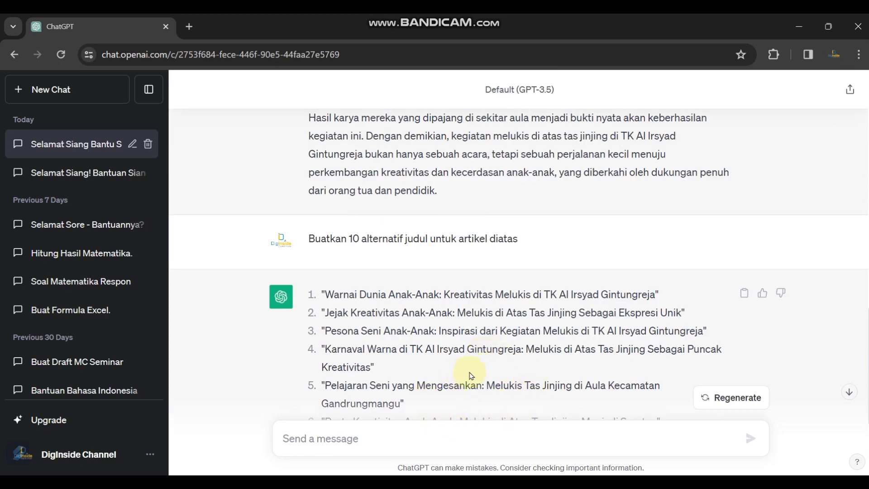
Switch to the Word document and add blank lines below the "METODE ROI" slide image to start a second page
mouse_move(450, 482)
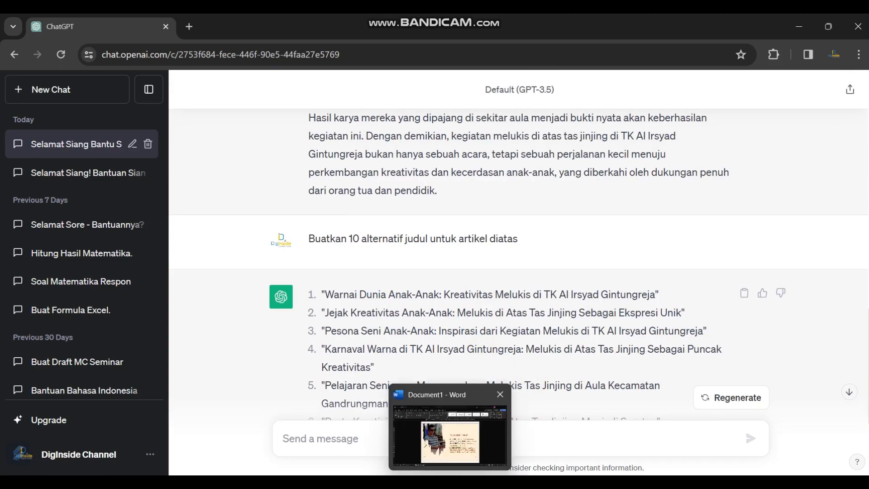
click(439, 448)
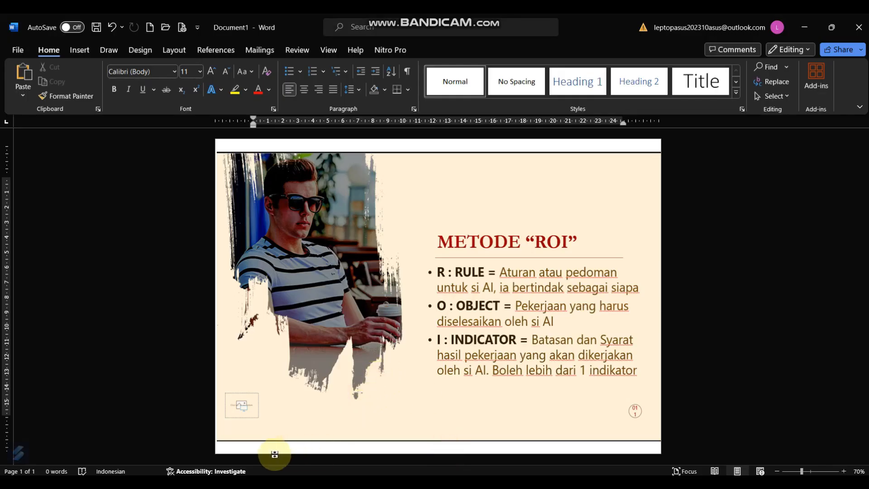
key(ctrl+z)
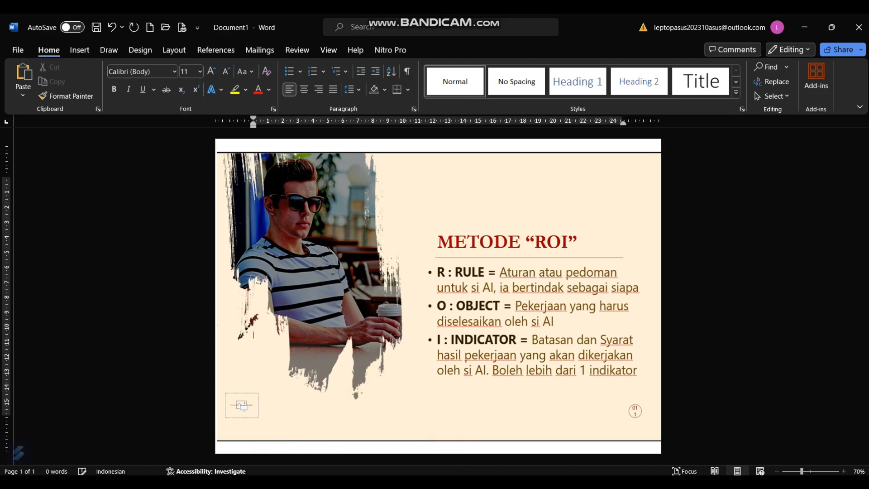
key(Return)
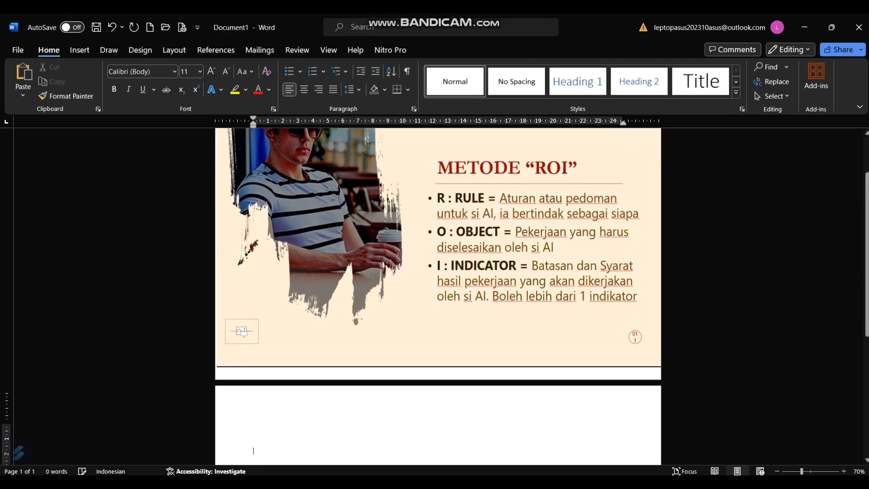
key(Return)
key(Return)
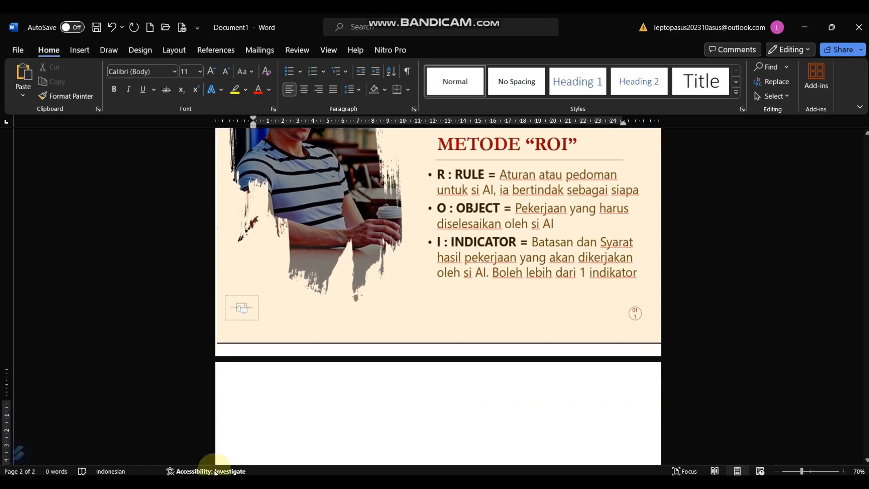
click(244, 397)
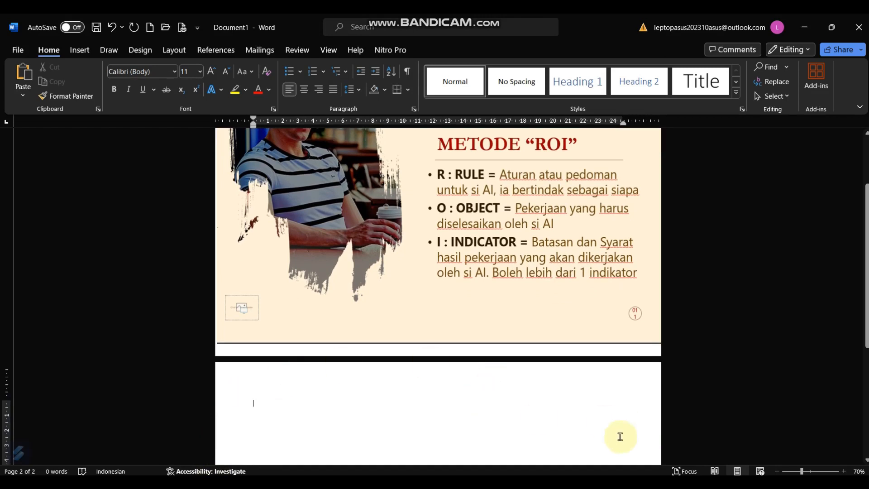
In ChatGPT, copy all five article paragraphs without the title and return to the Word document
mouse_move(625, 484)
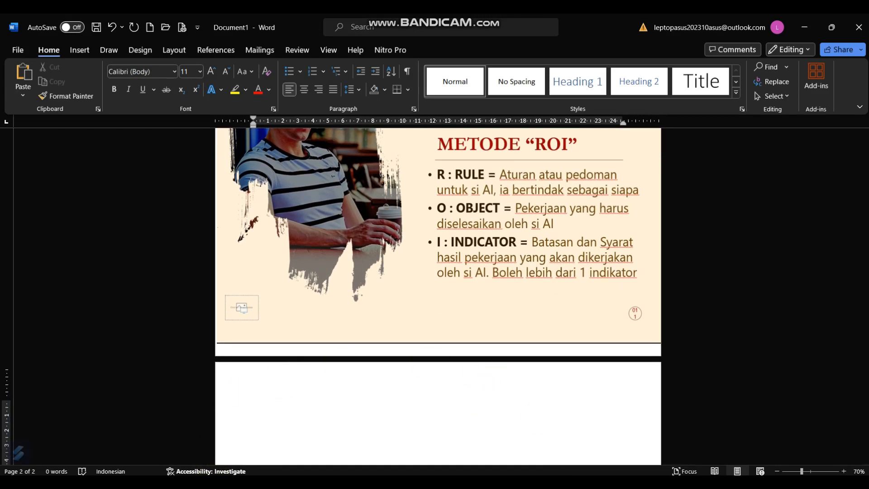
click(620, 475)
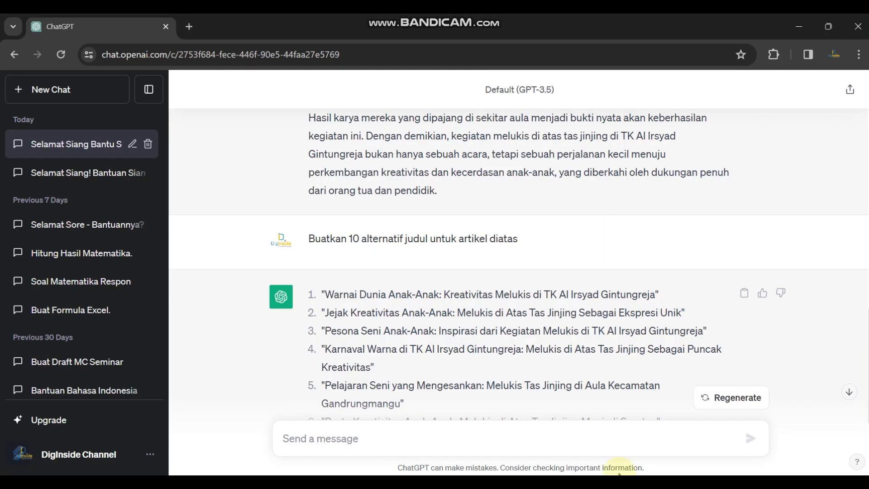
scroll(358, 272, up, 10)
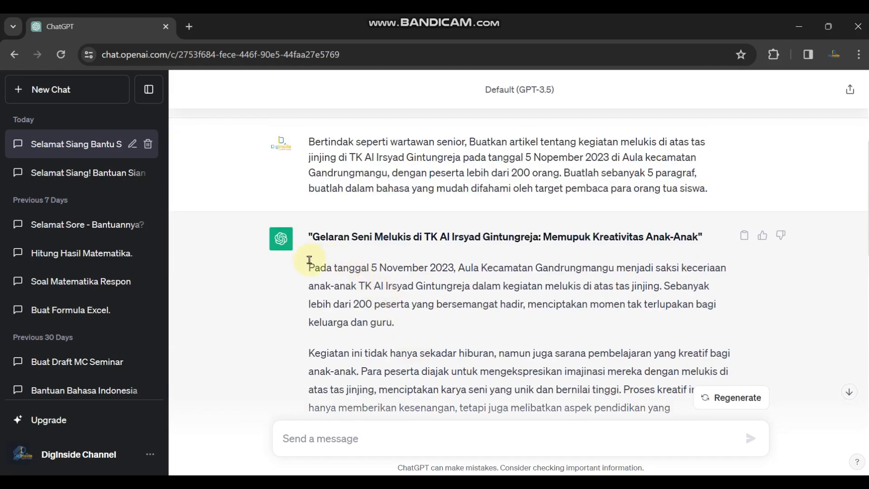
drag(310, 260, 457, 175)
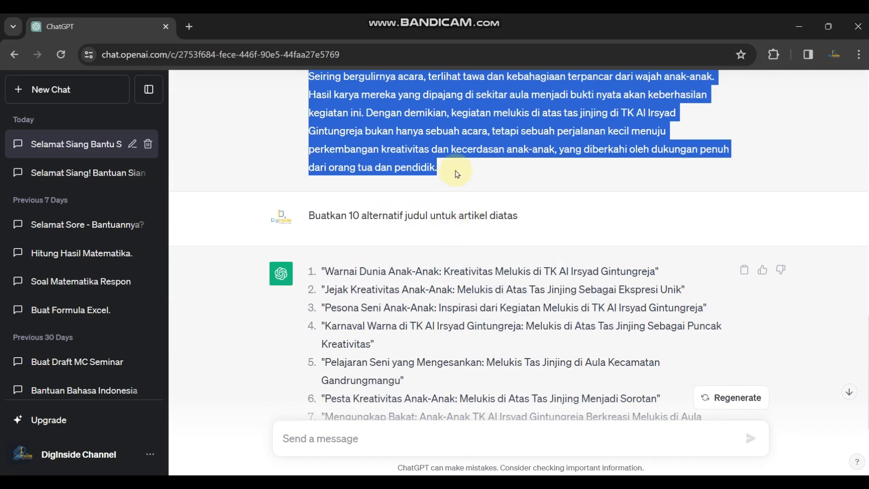
right_click(385, 146)
click(413, 159)
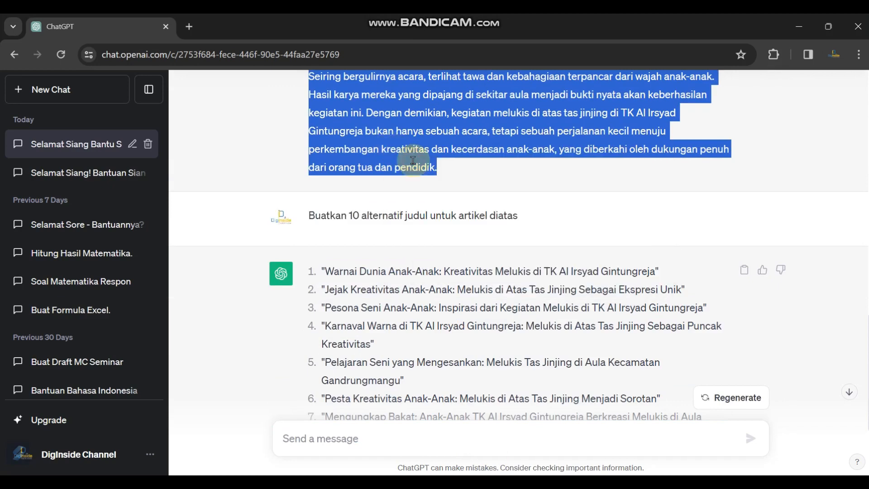
key(alt+Tab)
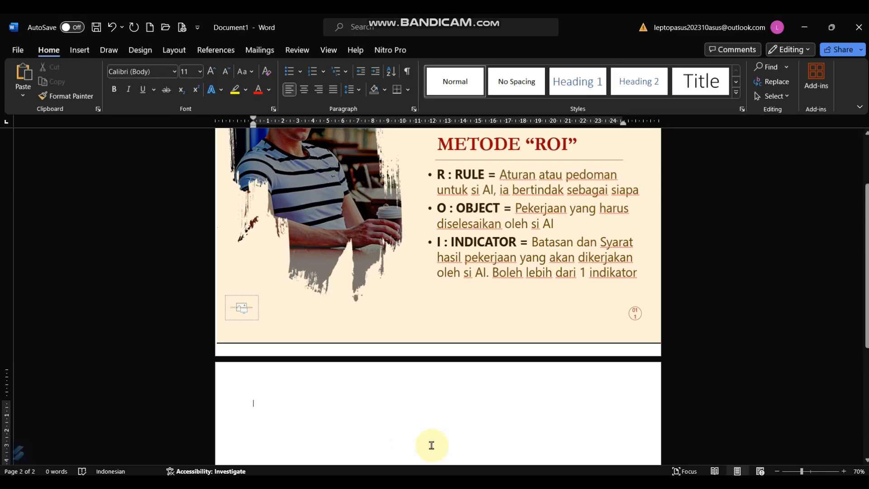
Try pasting the article on the blank second page with Keep Source Formatting, and undo that paste
right_click(285, 414)
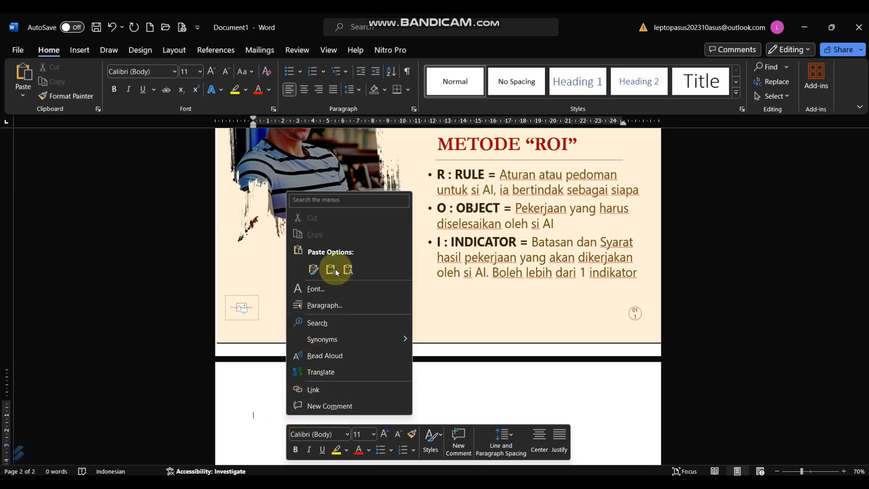
click(312, 269)
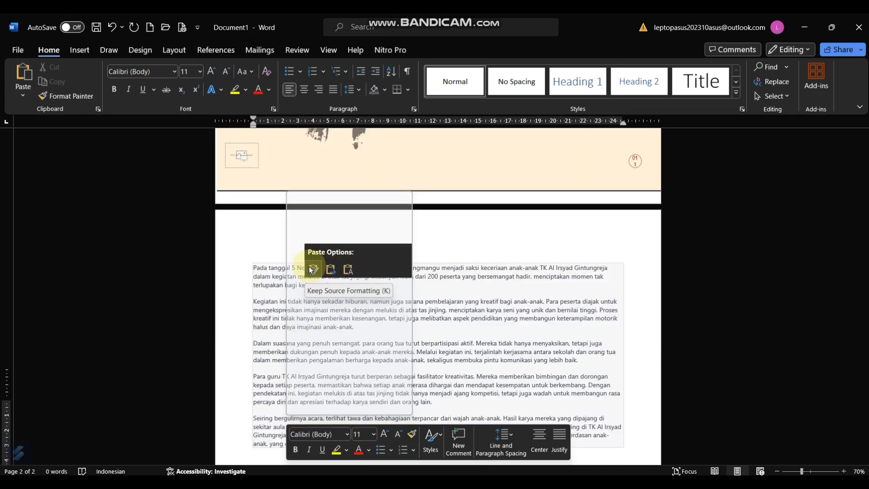
click(311, 269)
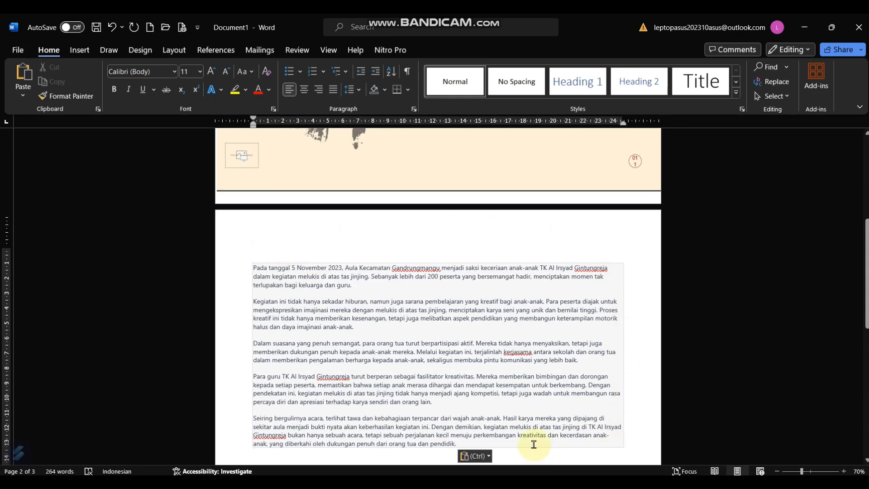
key(ctrl+z)
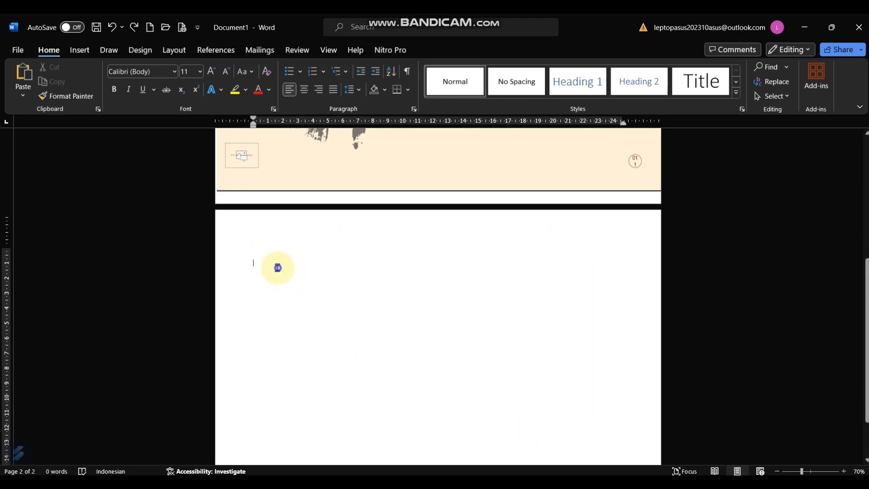
Paste the article on the second page with the Keep Text Only option
right_click(278, 266)
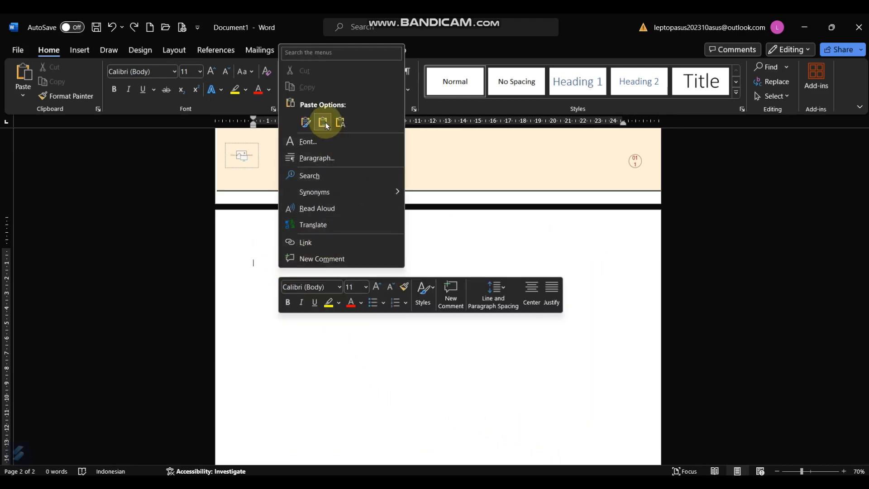
click(340, 122)
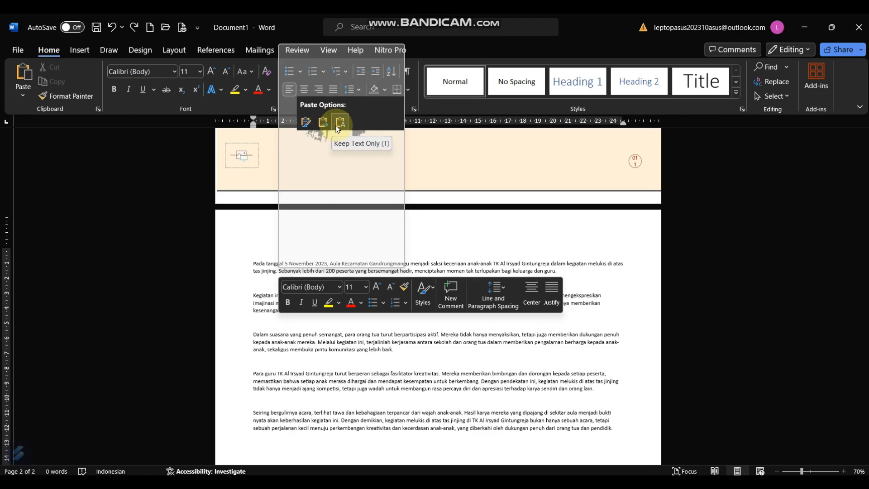
click(339, 123)
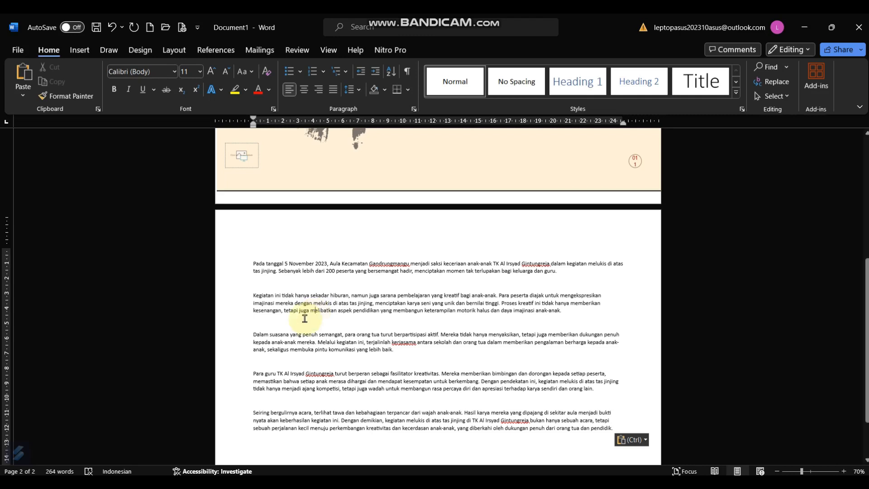
click(339, 322)
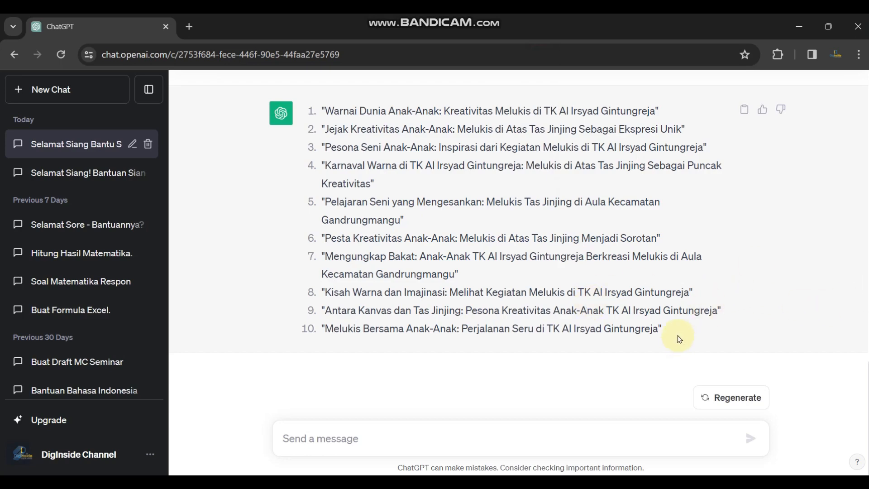
Copy all ten alternative titles from the ChatGPT reply and paste them below the article in the Word document
drag(677, 331, 322, 110)
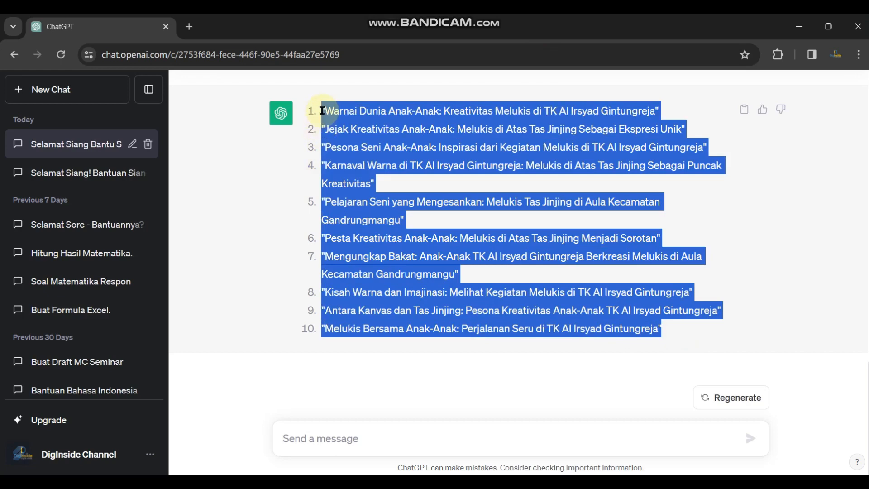
right_click(357, 145)
click(376, 161)
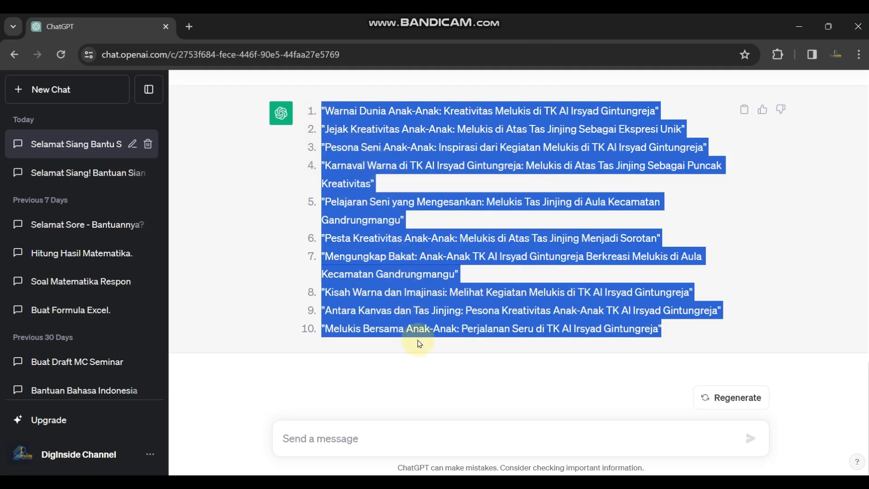
click(434, 474)
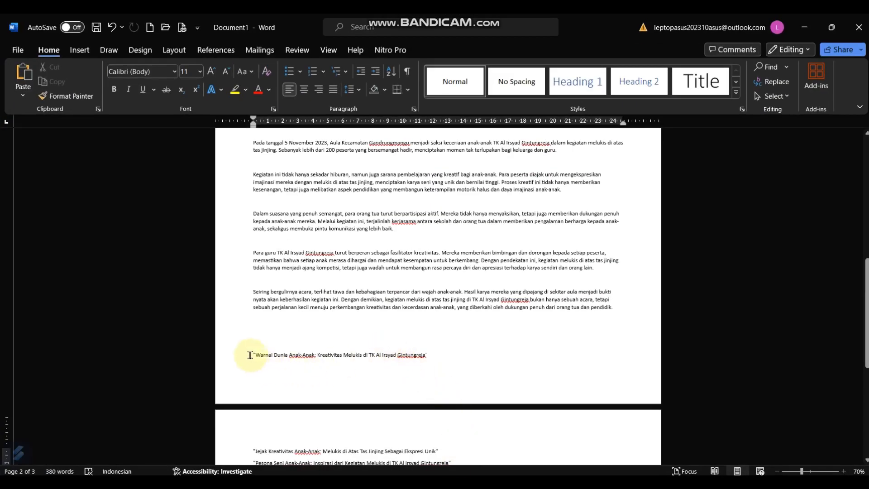
Select the ten pasted titles below the article and paste over them with the Keep Text Only option
drag(235, 354, 485, 405)
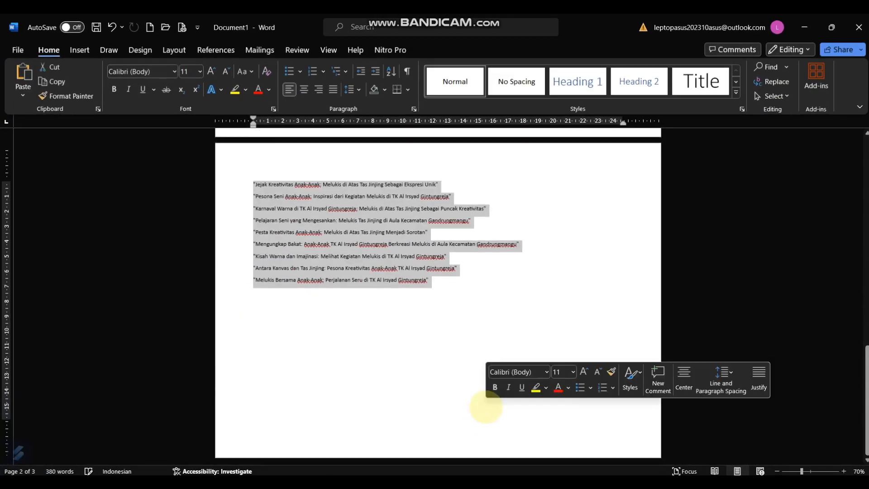
right_click(315, 266)
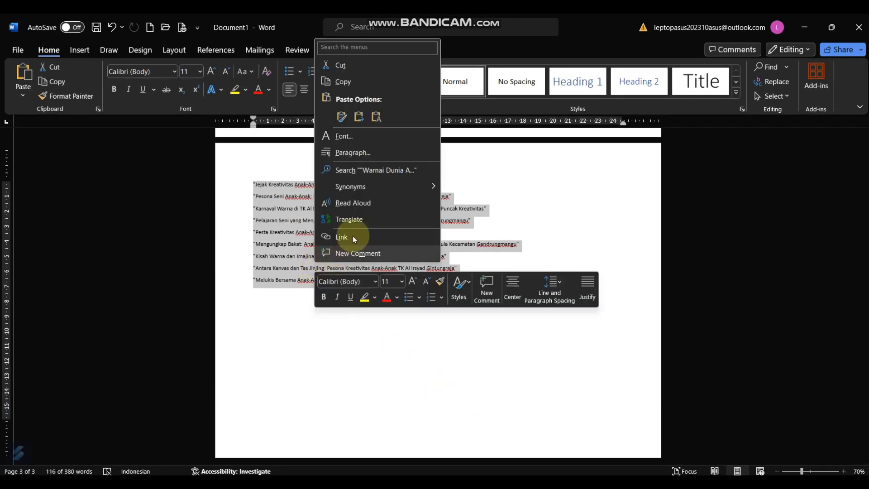
click(376, 117)
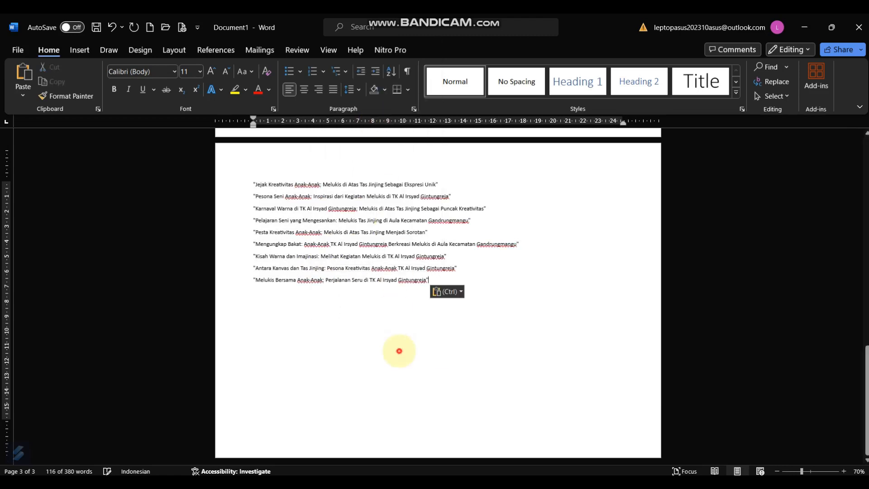
scroll(351, 289, up, 1)
scroll(351, 289, up, 2)
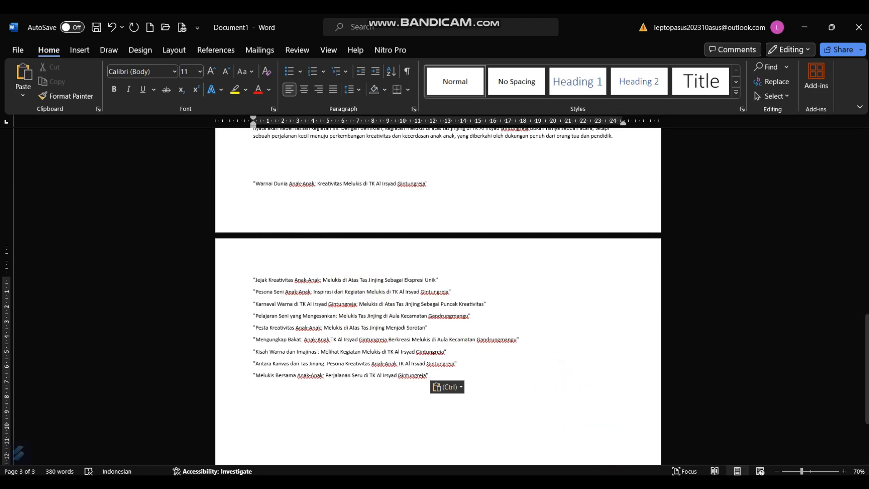
Return to the ChatGPT conversation and clear the selection on the list of titles
click(617, 481)
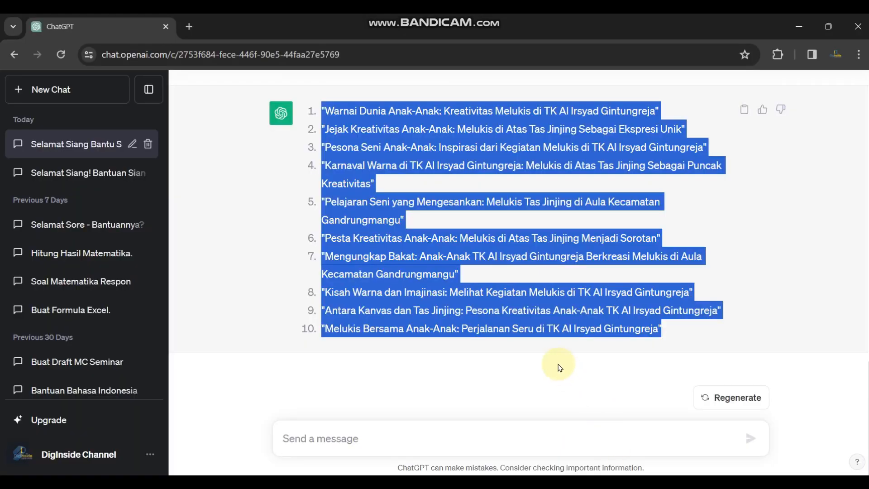
click(545, 368)
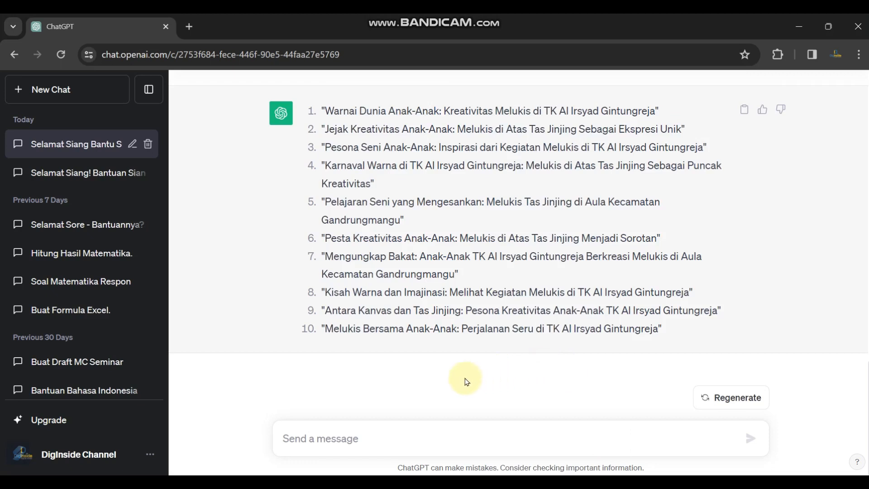